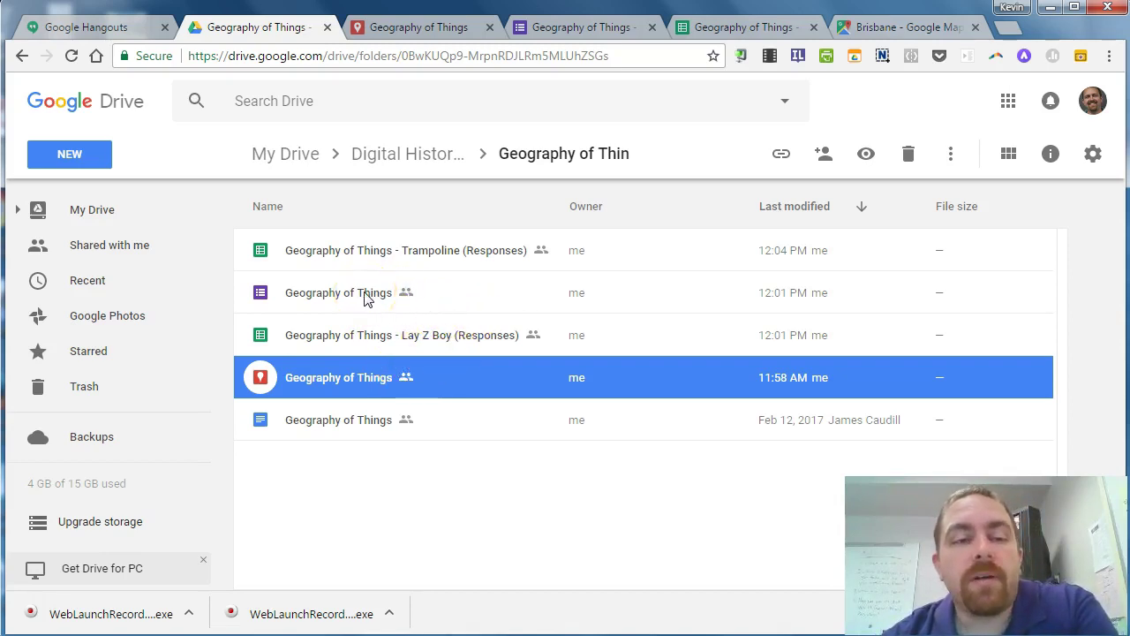
# Step: Check the response destination options of the Geography of Things form and leave them without creating a new spreadsheet
pyautogui.click(367, 298)
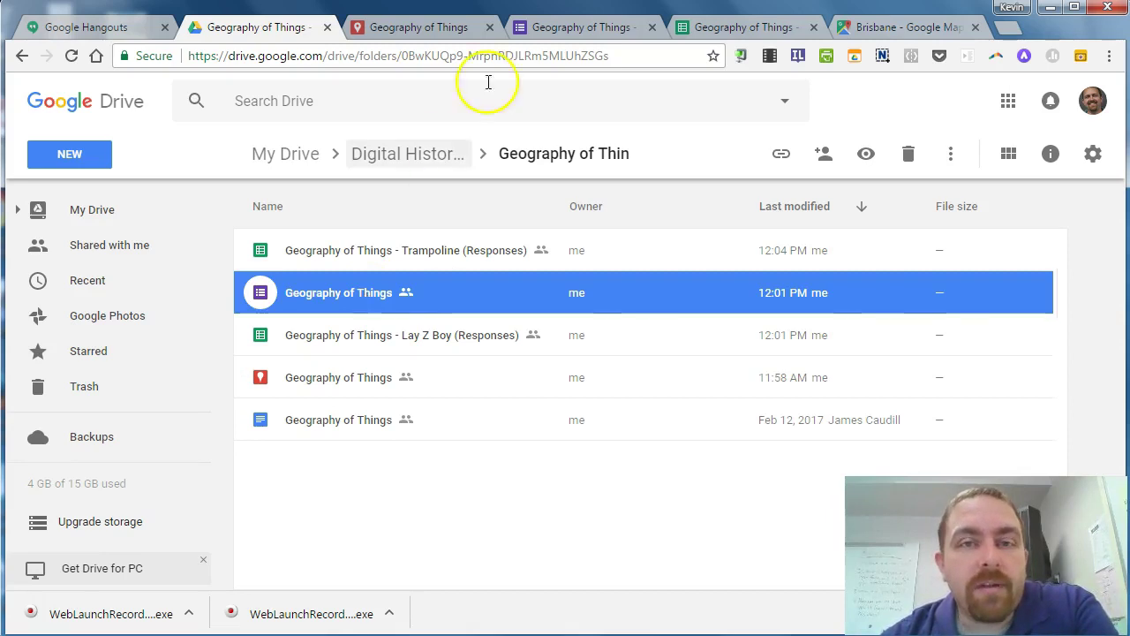
pyautogui.click(563, 35)
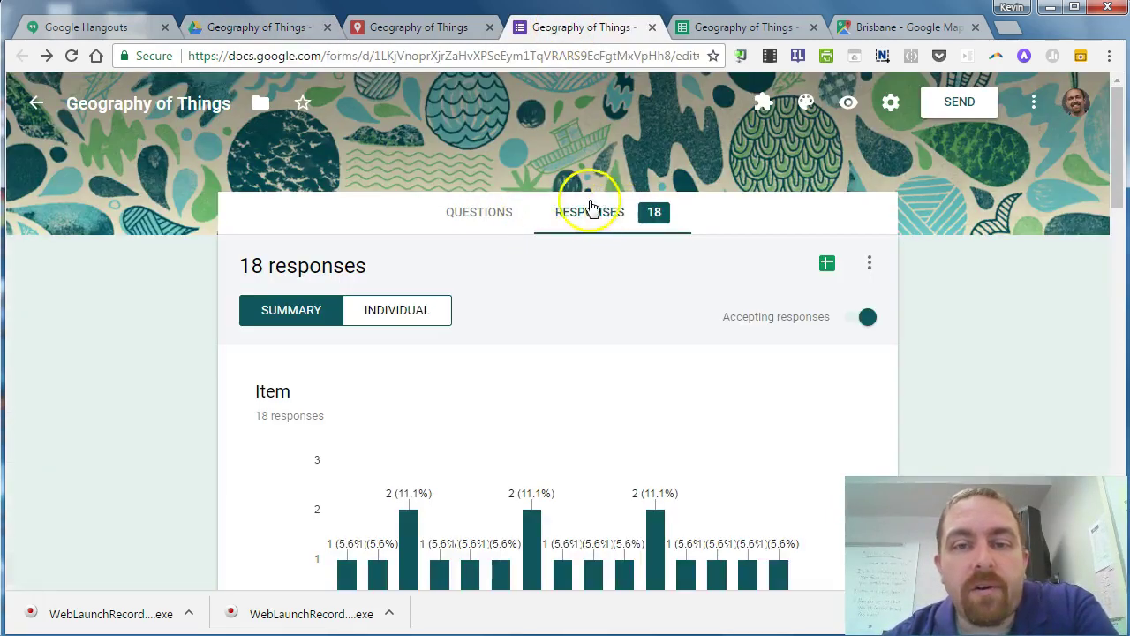
pyautogui.click(869, 266)
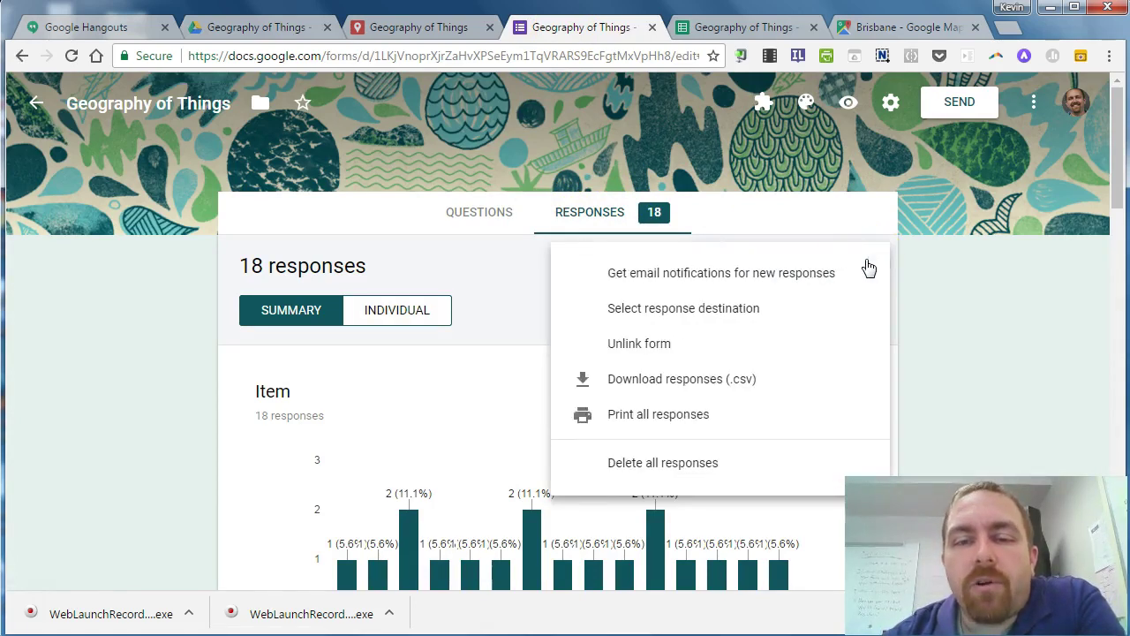
pyautogui.click(741, 311)
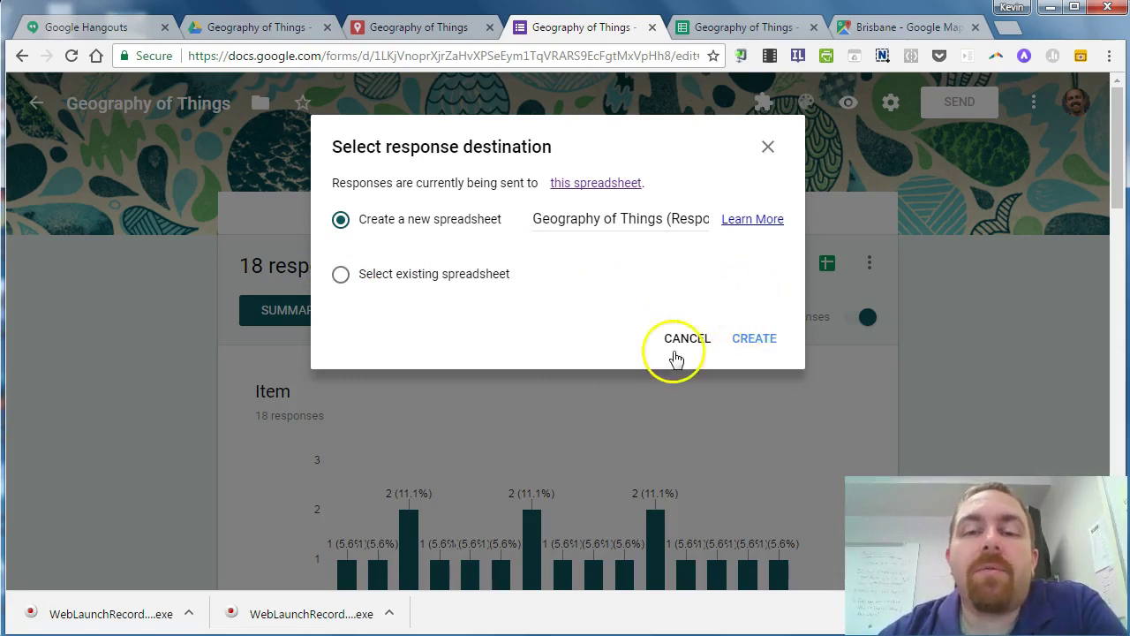
pyautogui.click(685, 339)
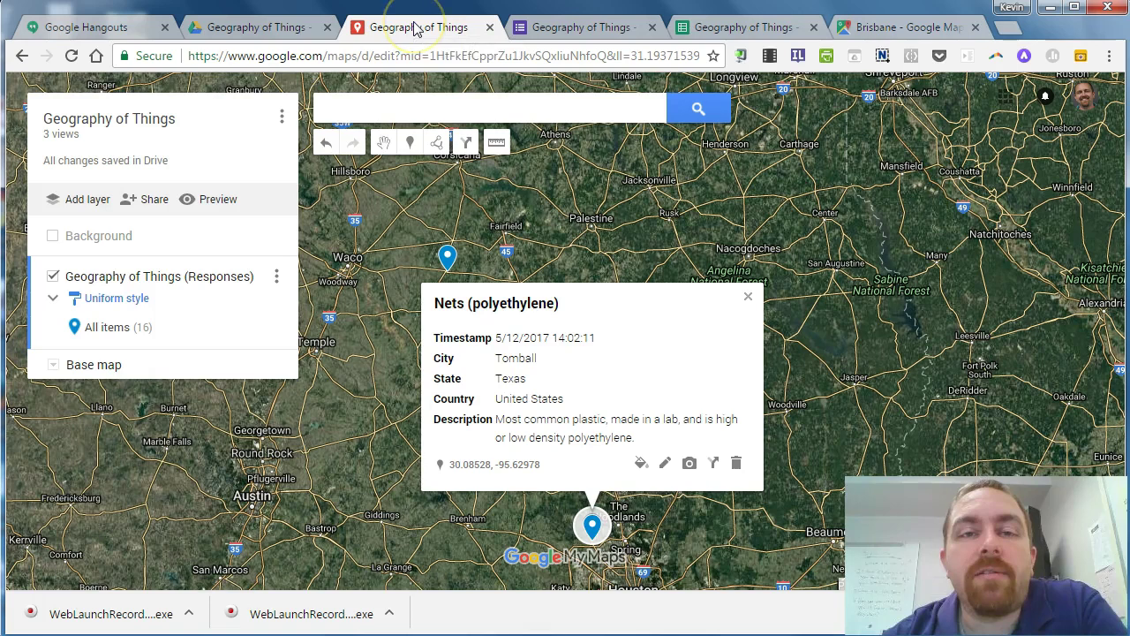
# Step: Review the Geography of Things map layers, the Trampoline responses spreadsheet and the form's response summary
pyautogui.click(415, 27)
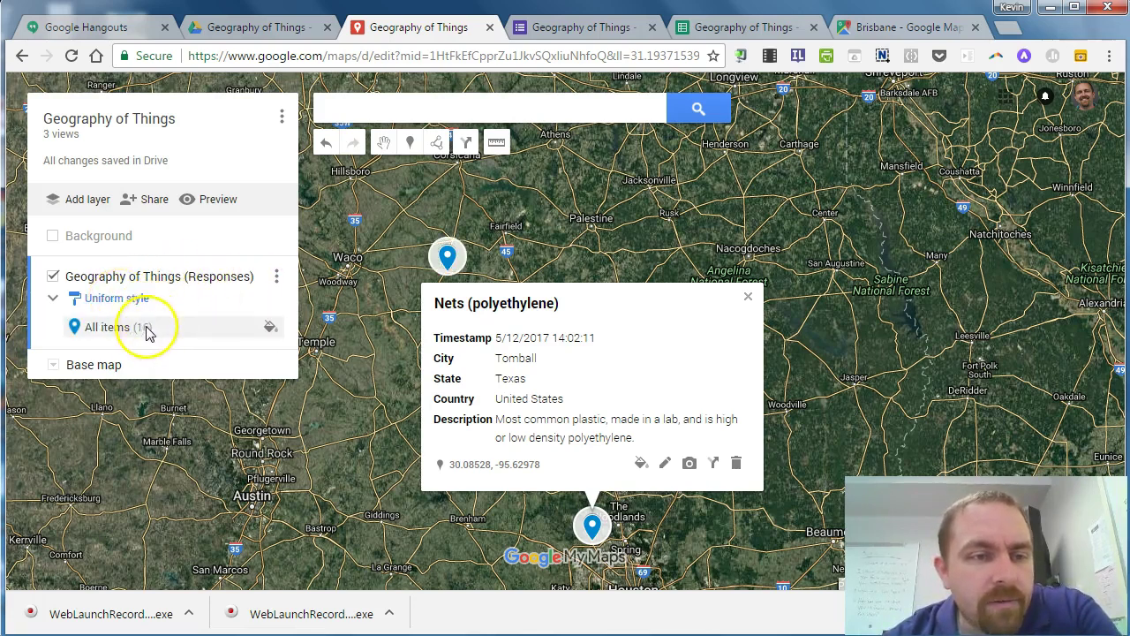
pyautogui.click(695, 34)
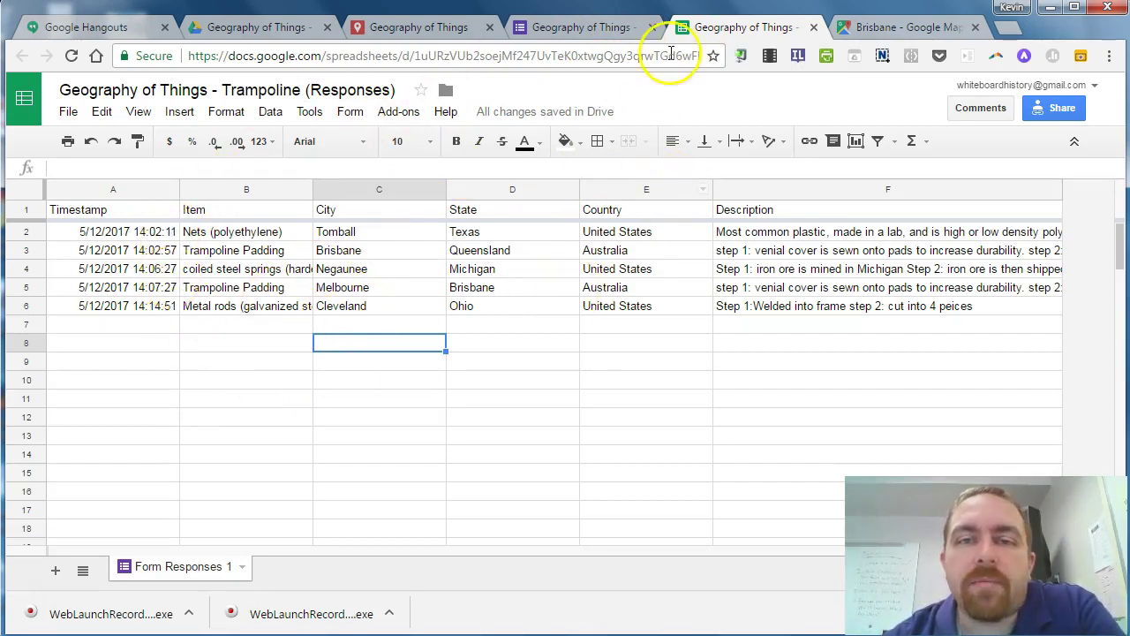
pyautogui.click(588, 30)
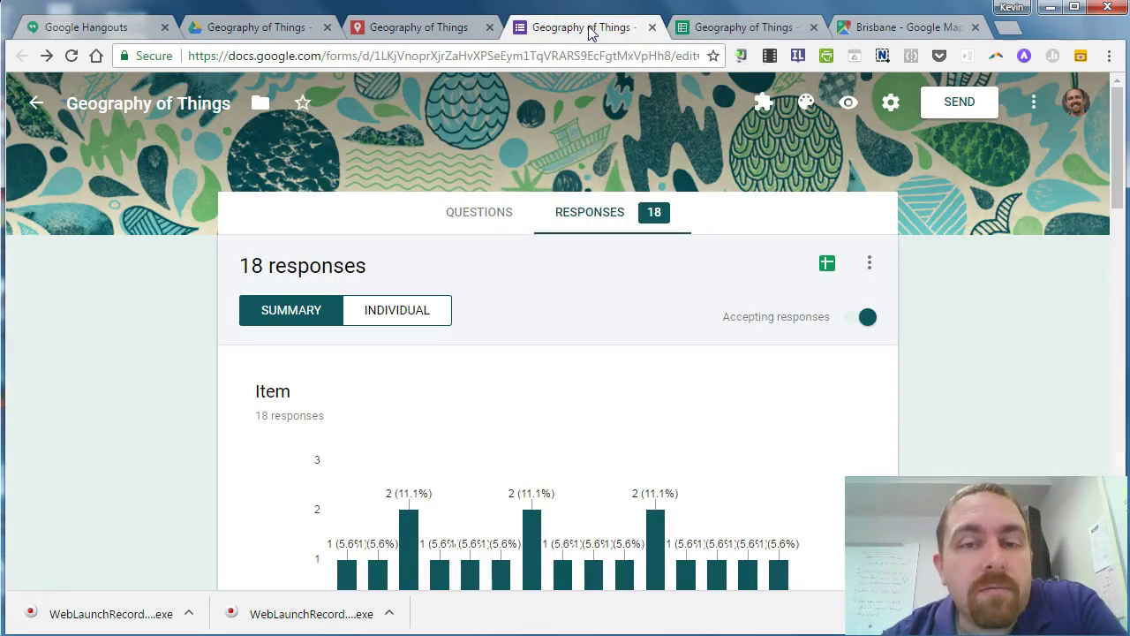
# Step: Add a new layer to the Geography of Things map and import the recent Drive spreadsheet "Geography of Things - Trampoline (Responses)" into it
pyautogui.click(420, 26)
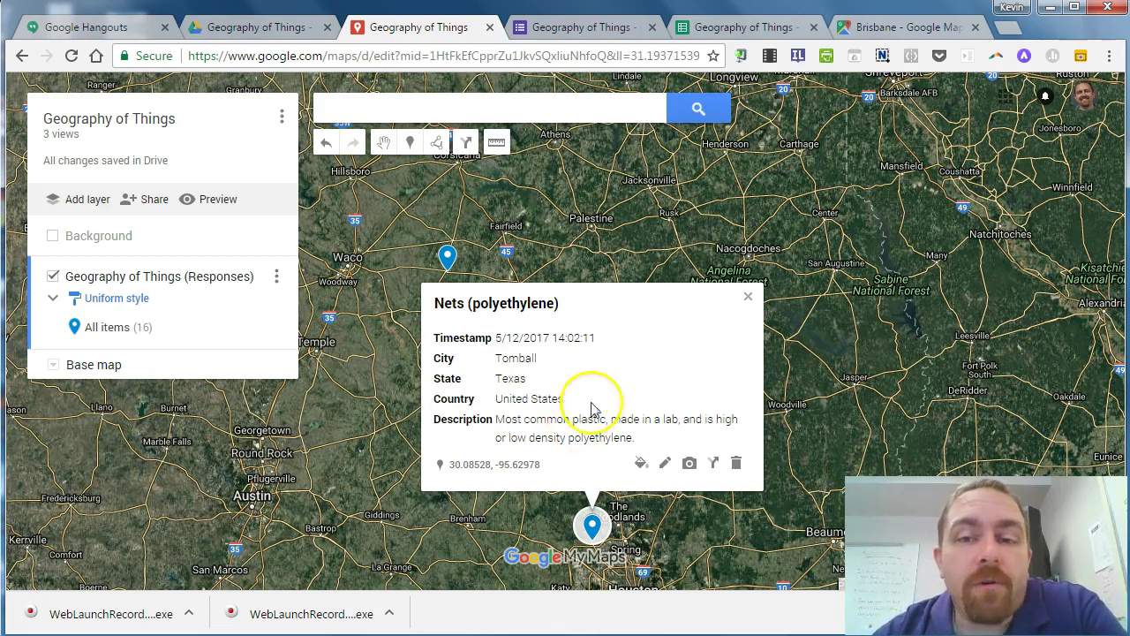
pyautogui.click(747, 300)
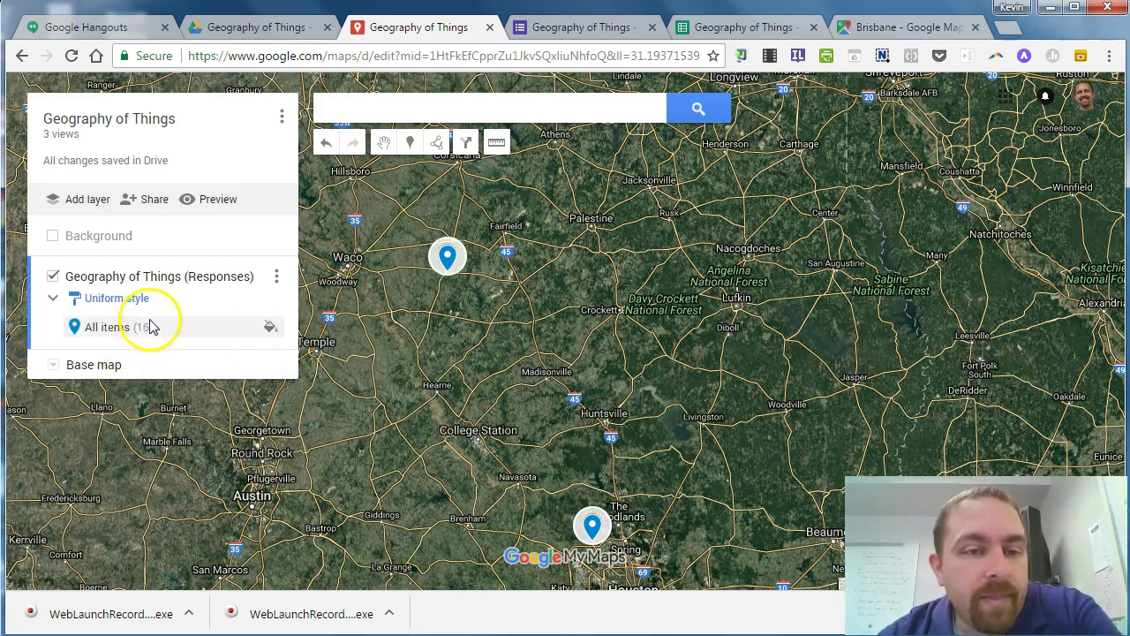
pyautogui.click(83, 201)
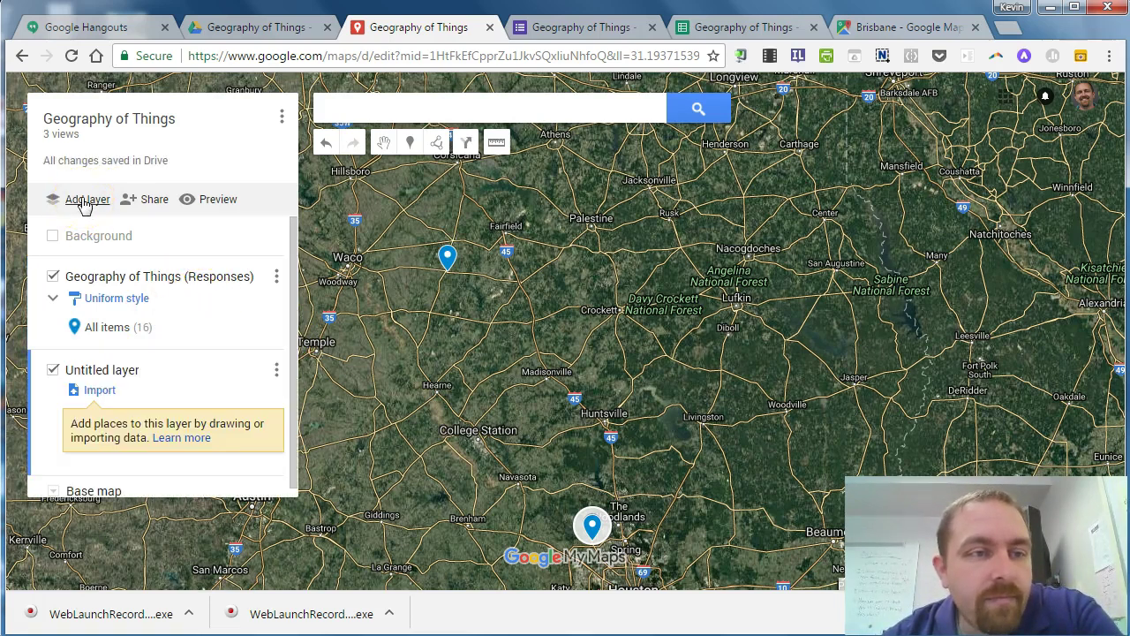
pyautogui.click(99, 391)
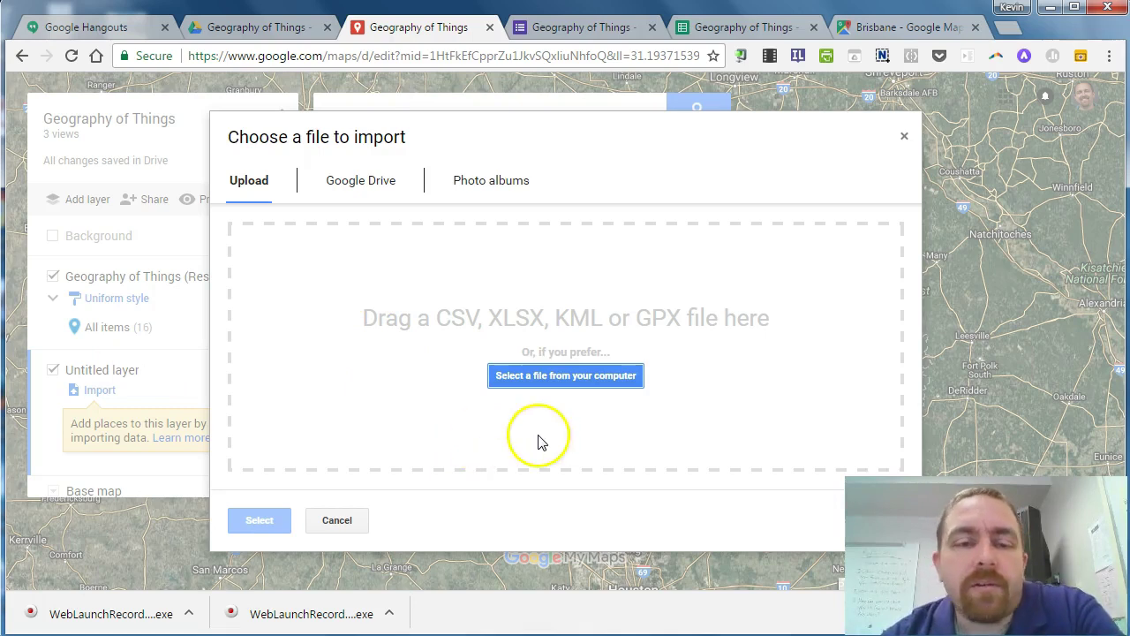
pyautogui.click(366, 180)
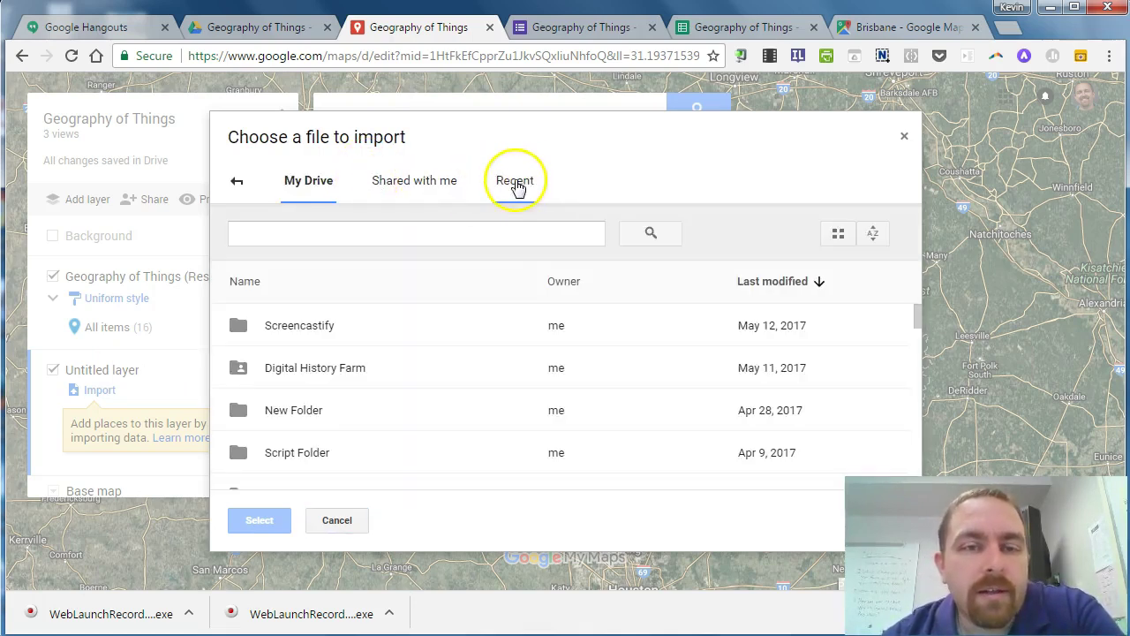
pyautogui.click(517, 181)
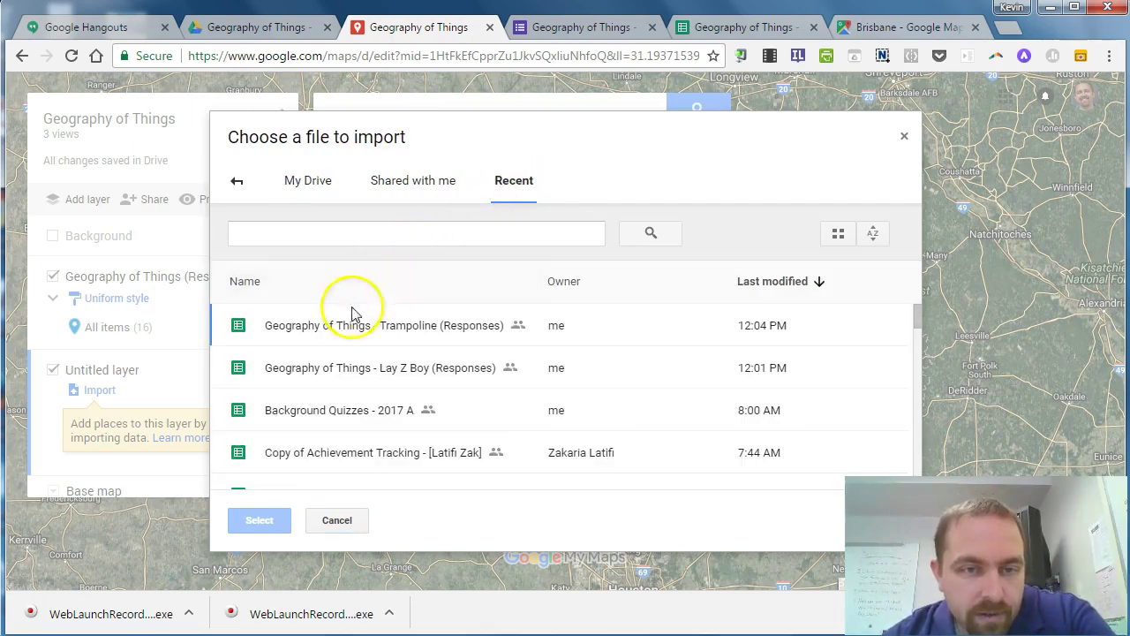
pyautogui.click(342, 331)
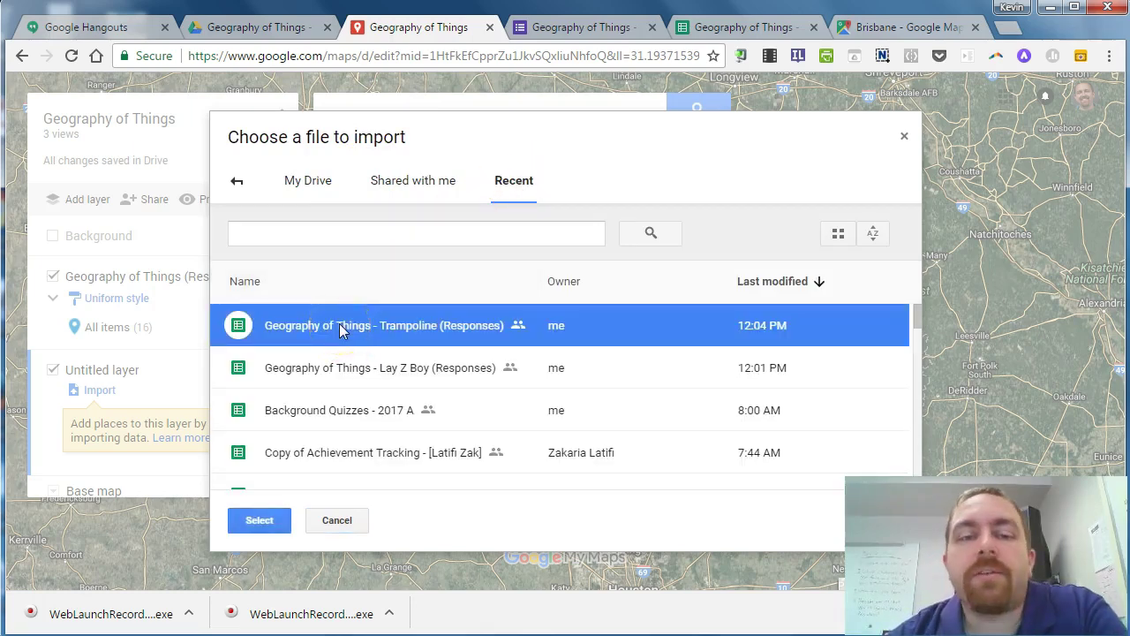
pyautogui.click(262, 521)
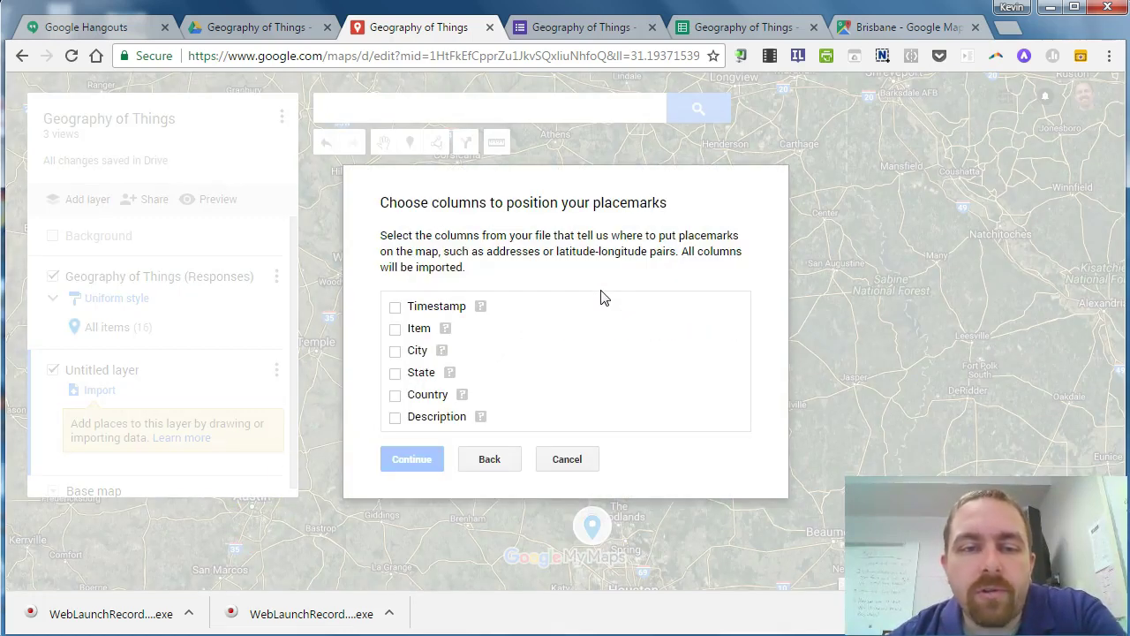
# Step: Position the imported placemarks by the City column and title the markers by the Item column
pyautogui.click(395, 354)
pyautogui.click(422, 459)
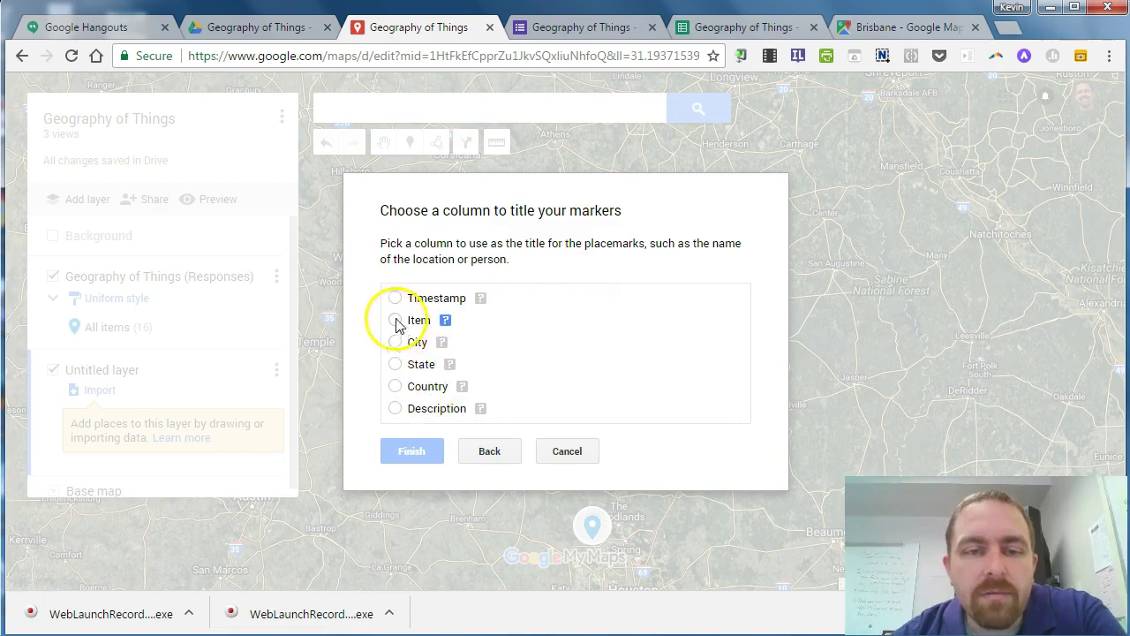
pyautogui.click(395, 319)
pyautogui.click(411, 452)
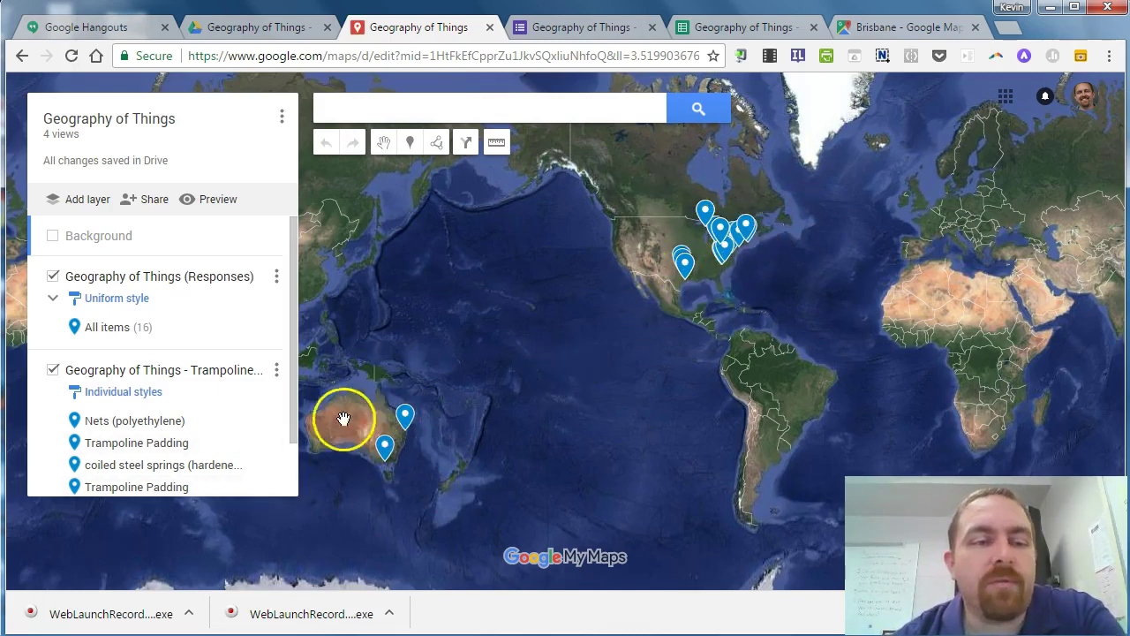
# Step: Hide the "Geography of Things (Responses)" layer and open the details of the Trampoline Padding marker at Melbourne
pyautogui.click(53, 278)
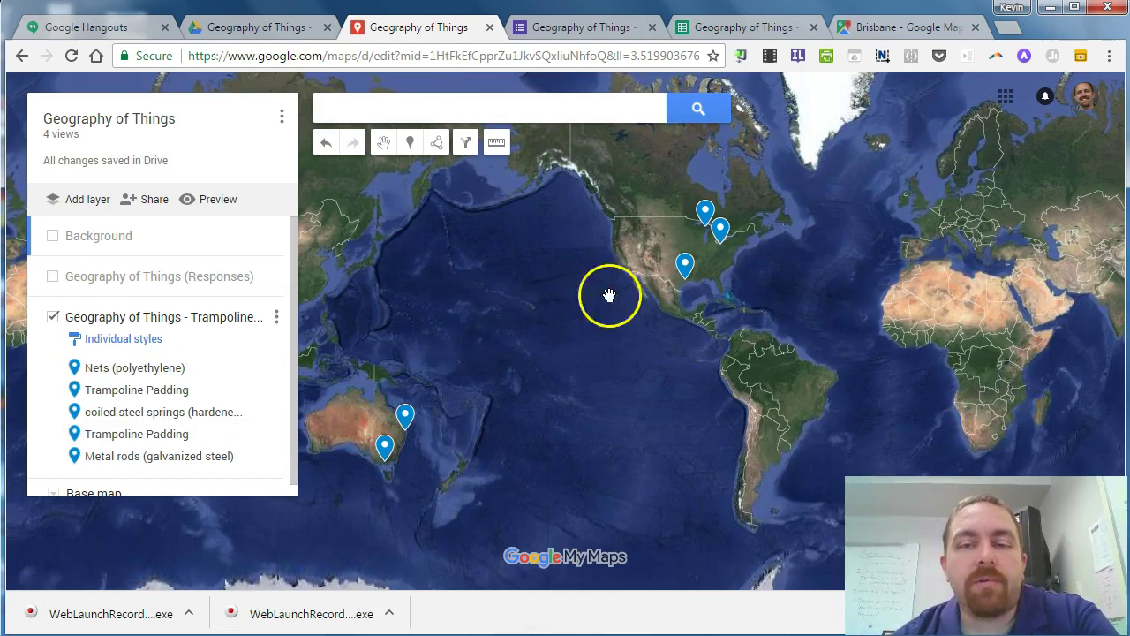
pyautogui.click(383, 448)
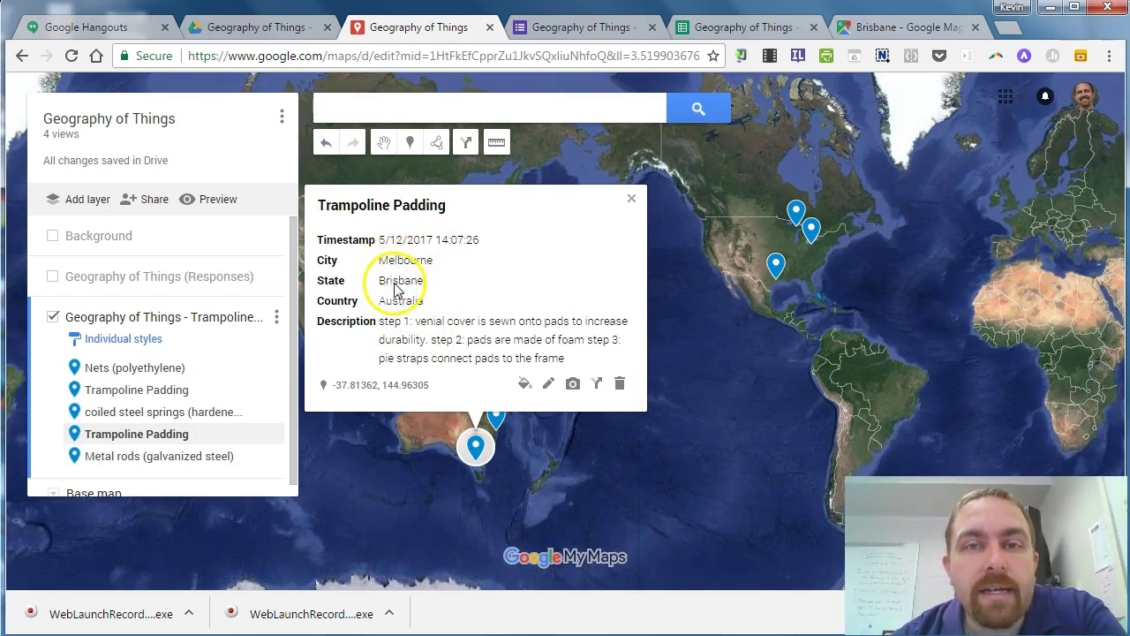
# Step: Switch to the Brisbane page in Google Maps and check which Australian states Melbourne and Brisbane belong to
pyautogui.click(887, 29)
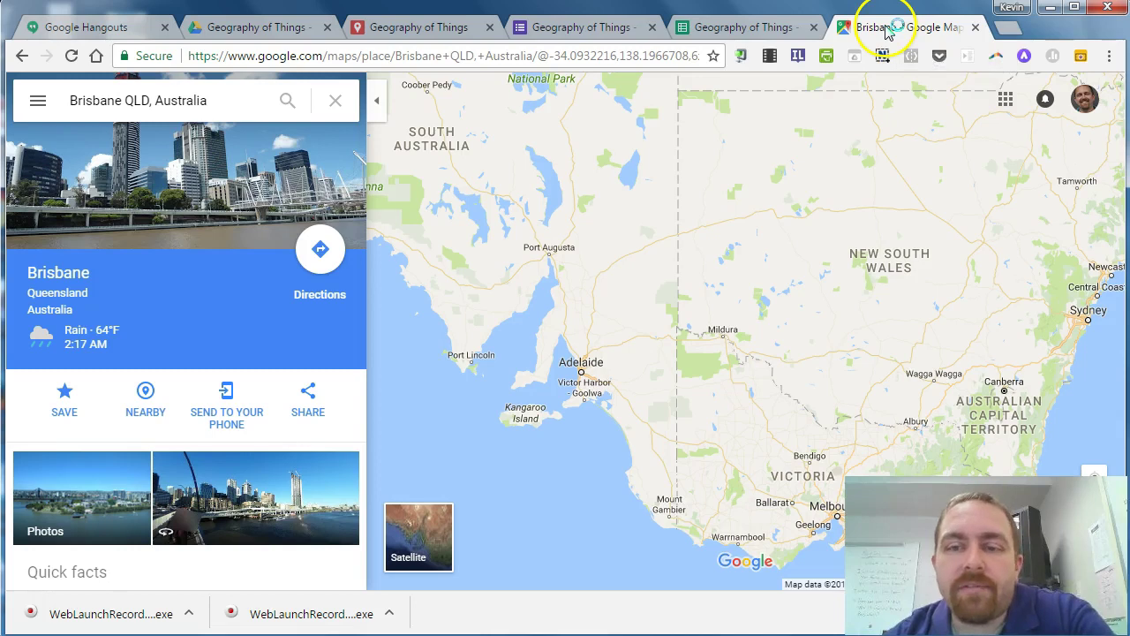
pyautogui.moveTo(832, 409); pyautogui.dragTo(675, 250)
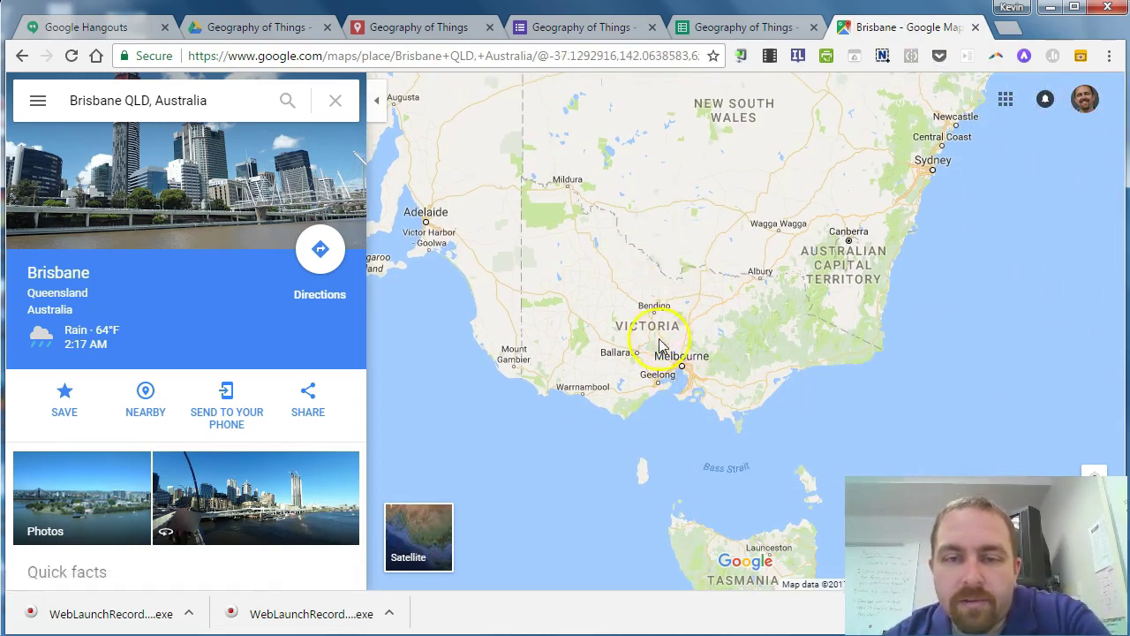
pyautogui.moveTo(845, 291); pyautogui.dragTo(716, 429)
pyautogui.moveTo(813, 274); pyautogui.dragTo(774, 379)
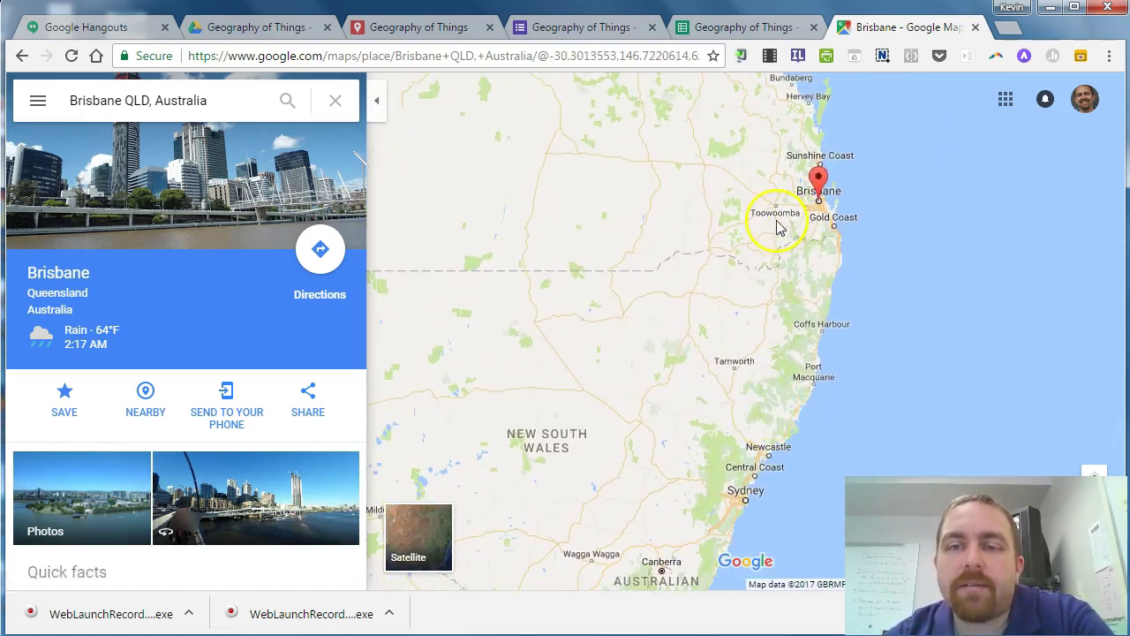
pyautogui.moveTo(781, 228); pyautogui.dragTo(889, 383)
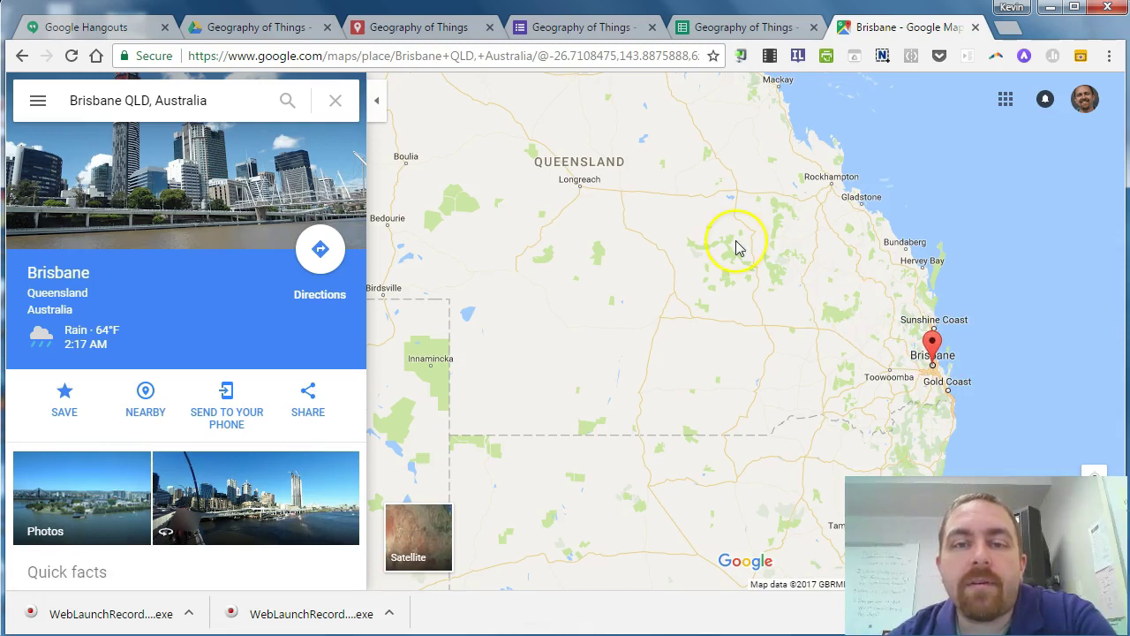
# Step: In the Trampoline responses spreadsheet, set the State for the Melbourne entry to Victoria and check the Brisbane entry's state
pyautogui.click(719, 27)
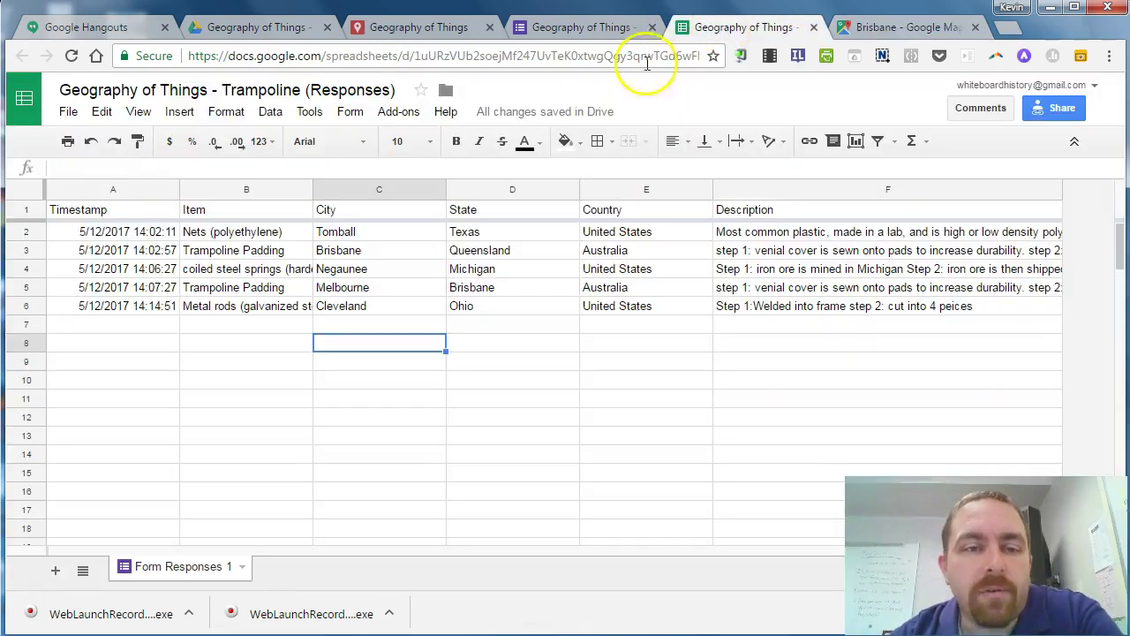
pyautogui.click(362, 289)
pyautogui.click(470, 292)
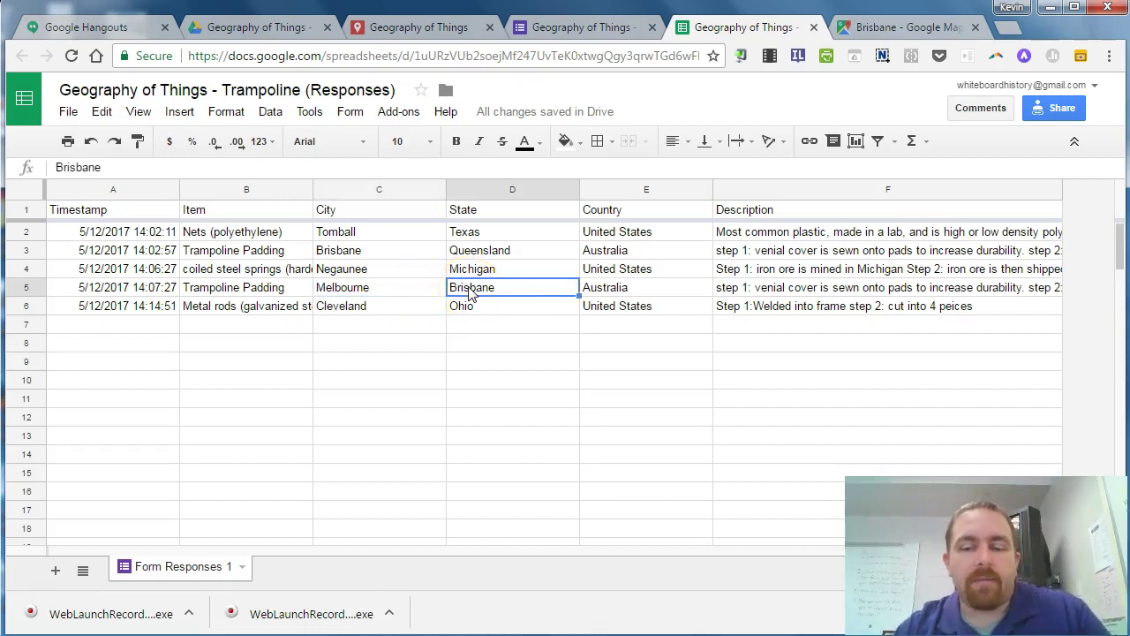
pyautogui.press('Delete')
pyautogui.write('Victoria')
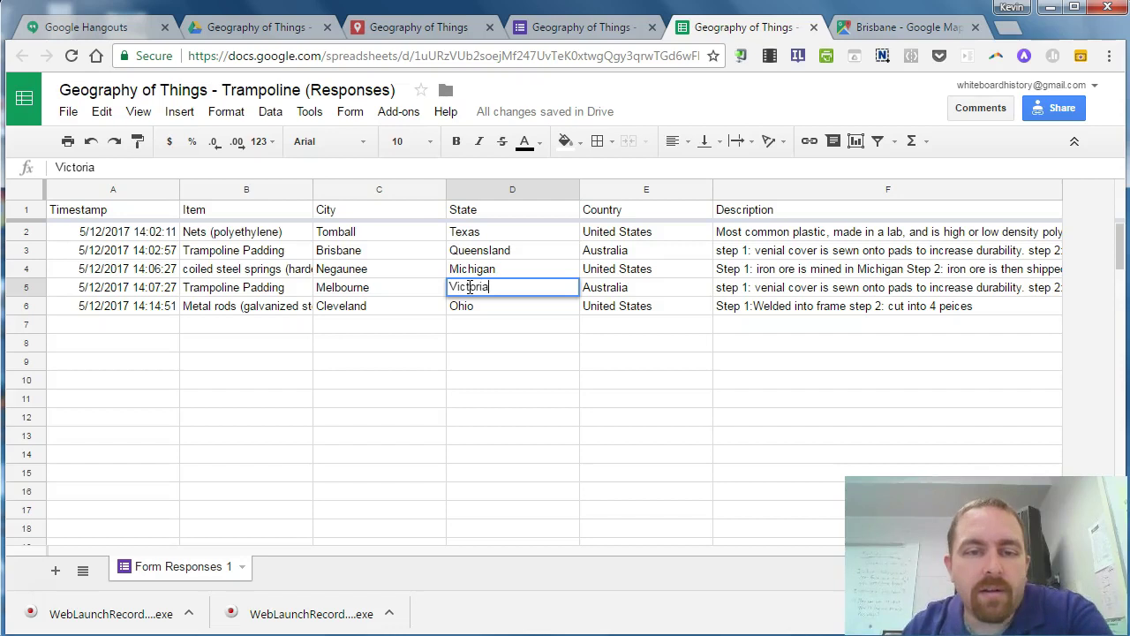
pyautogui.press('Return')
pyautogui.press('Up')
pyautogui.press('Up')
pyautogui.press('Left')
pyautogui.press('Right')
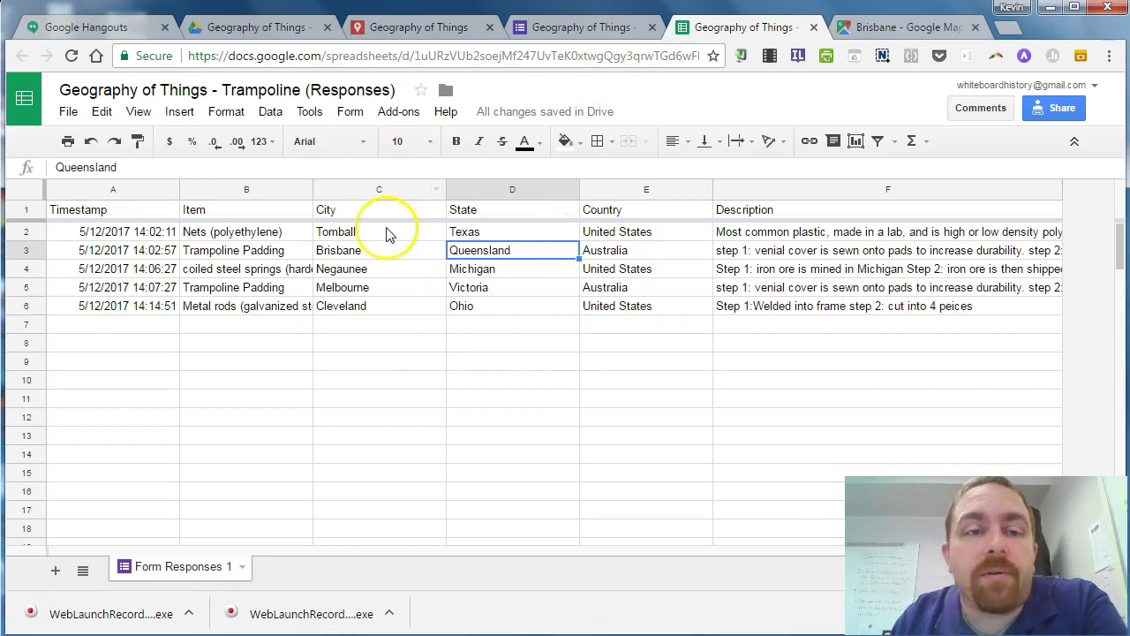
# Step: On the Geography of Things map, set the State of the Melbourne Trampoline Padding placemark to Victoria and save it
pyautogui.click(399, 30)
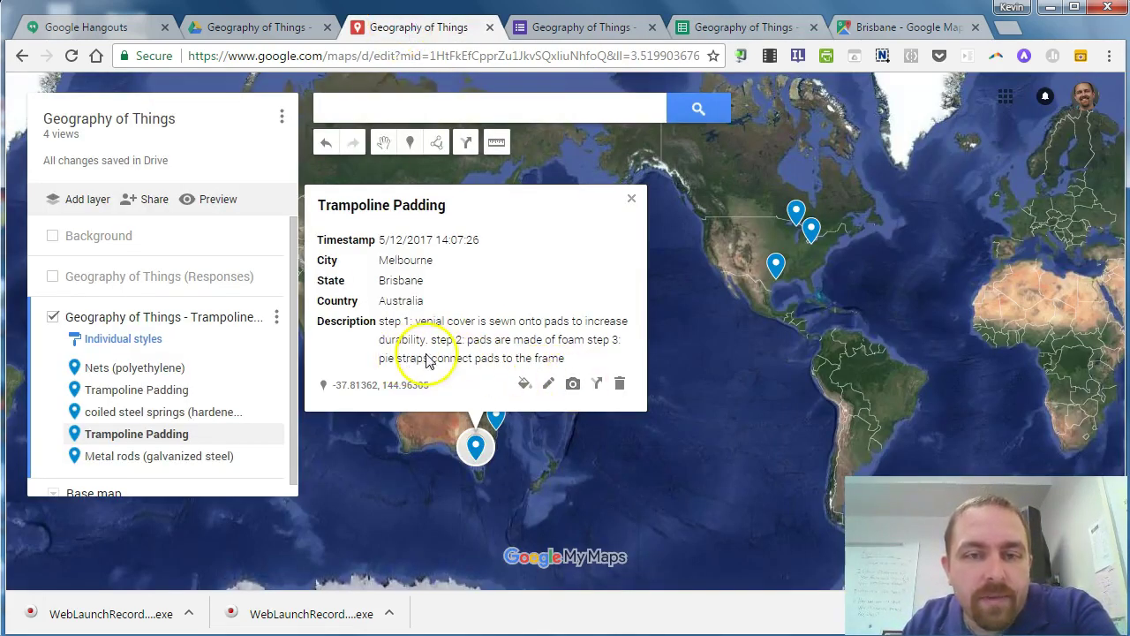
pyautogui.click(549, 386)
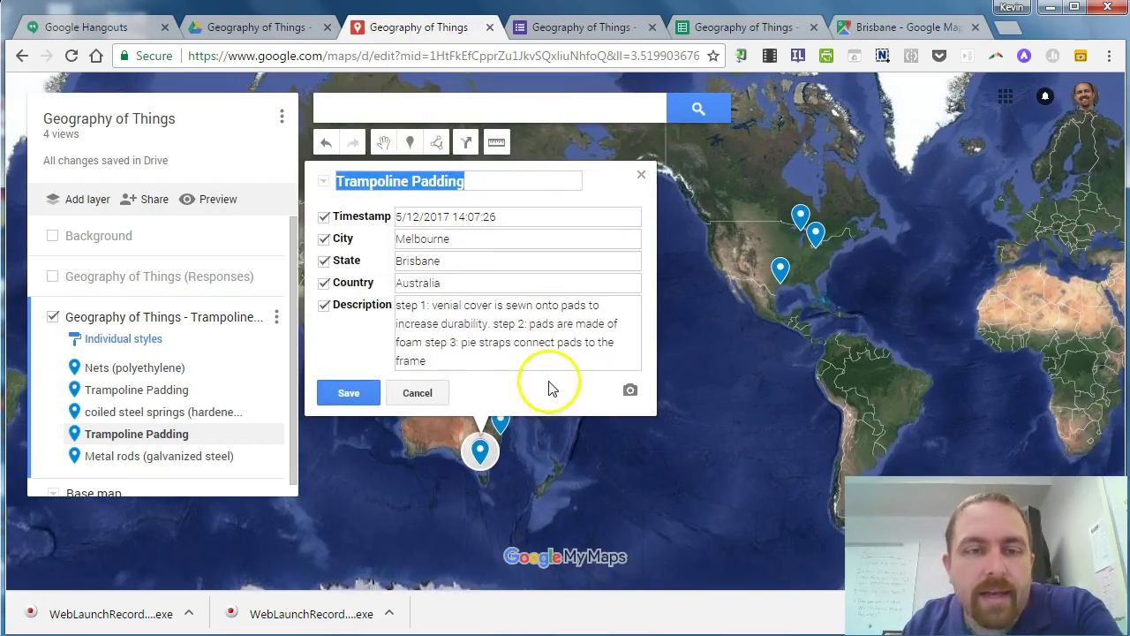
pyautogui.doubleClick(412, 263)
pyautogui.write('Victoria')
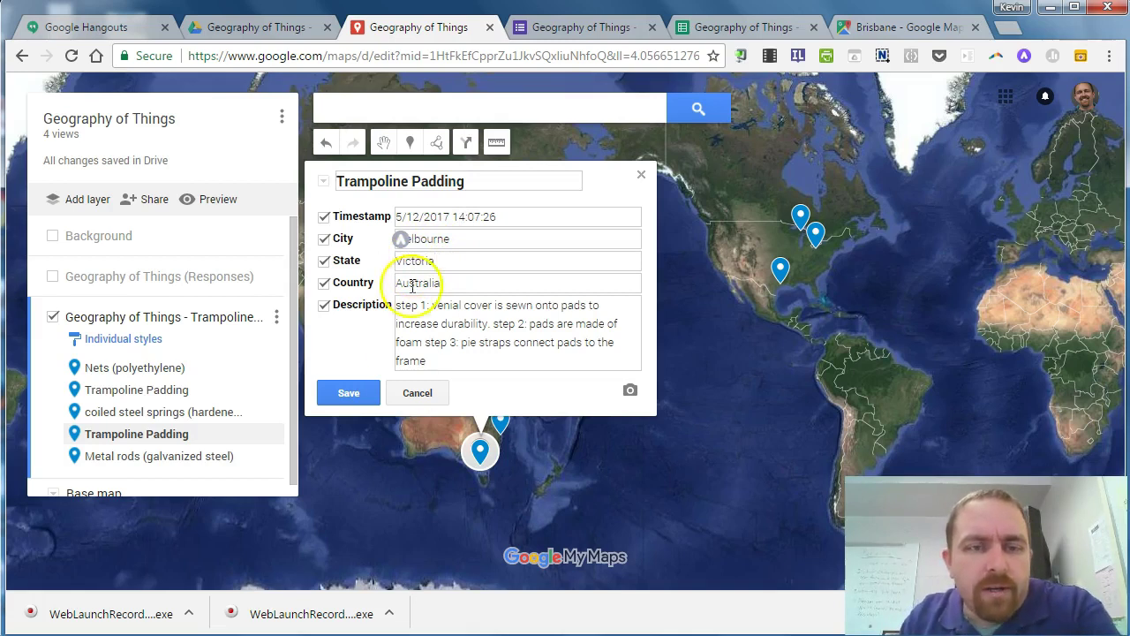
pyautogui.click(349, 394)
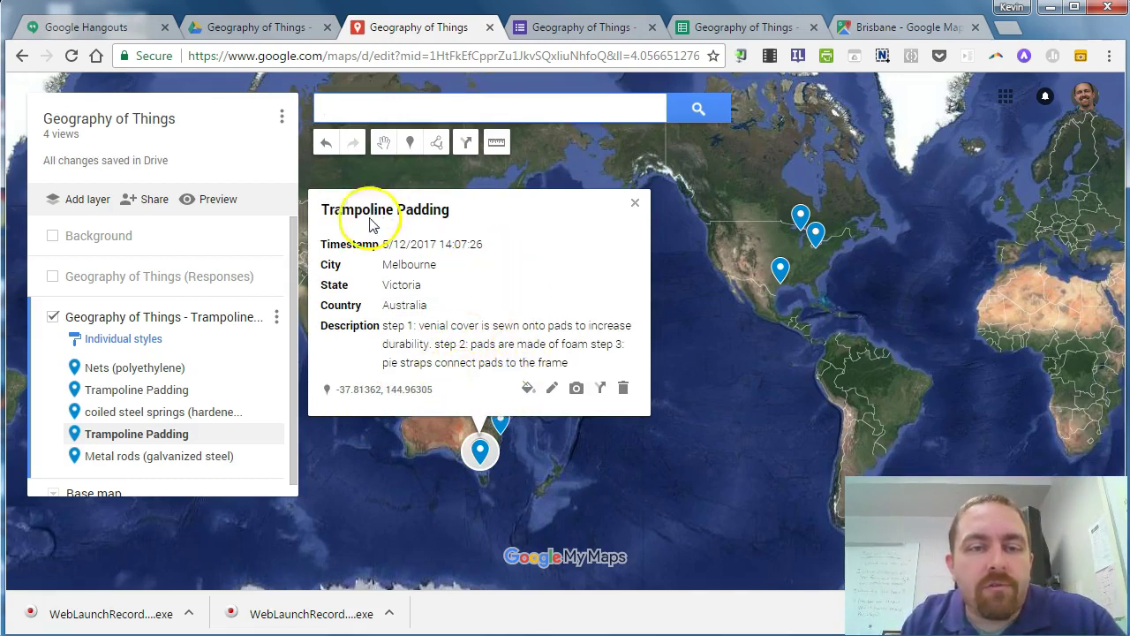
# Step: Open the style options of the Nets (polyethylene) placemark in Texas and start a custom icon import using Google Image Search
pyautogui.click(781, 272)
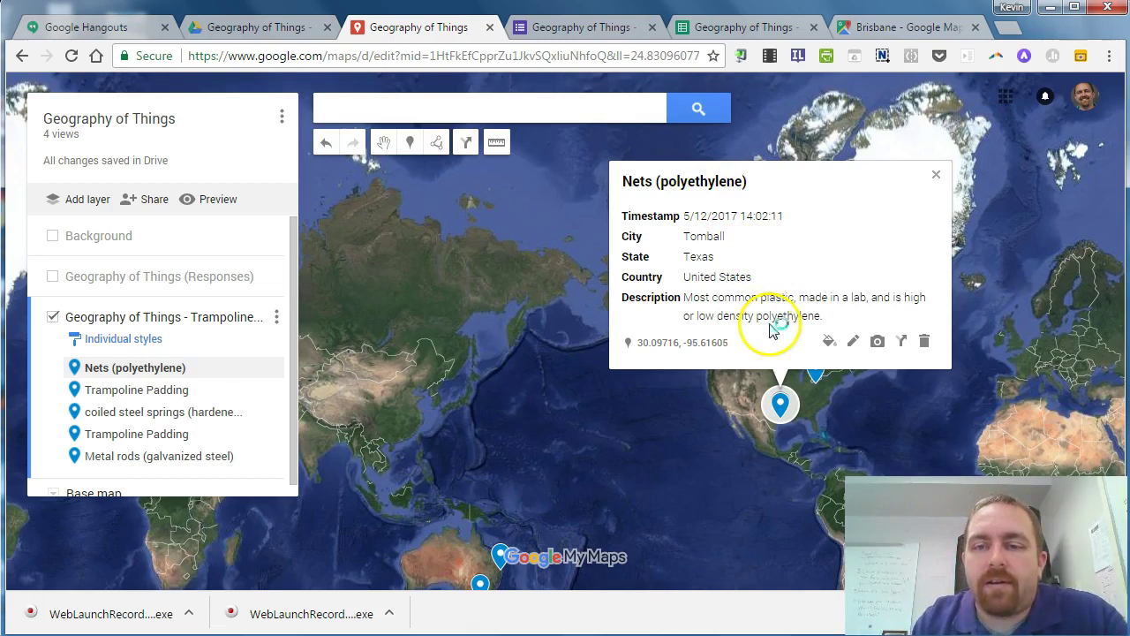
pyautogui.click(830, 345)
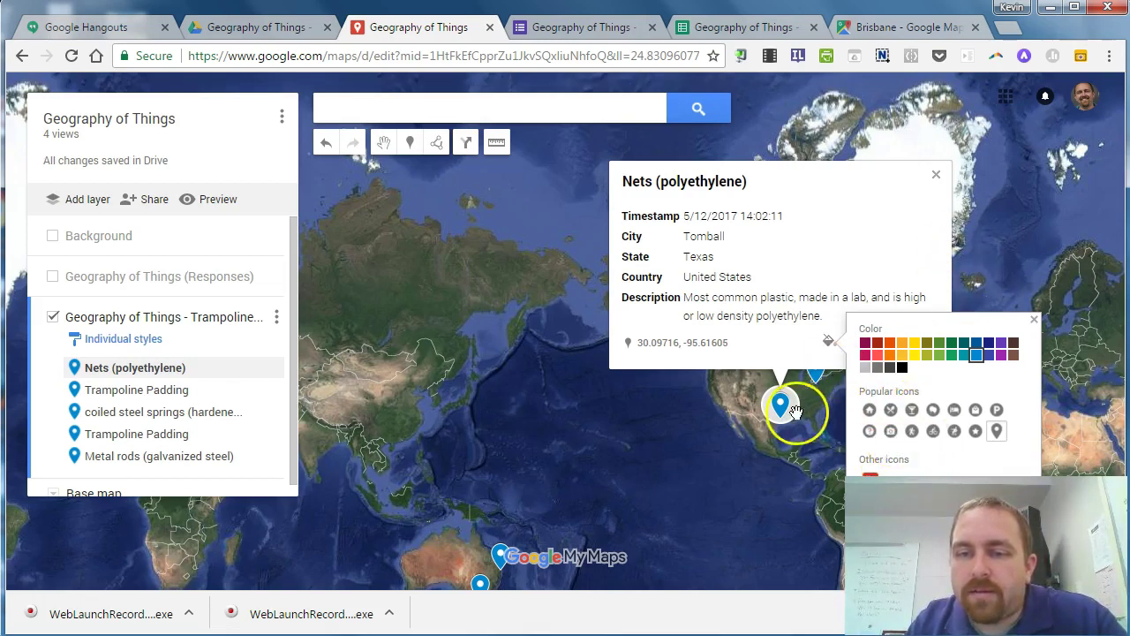
pyautogui.scroll(1, 797, 424)
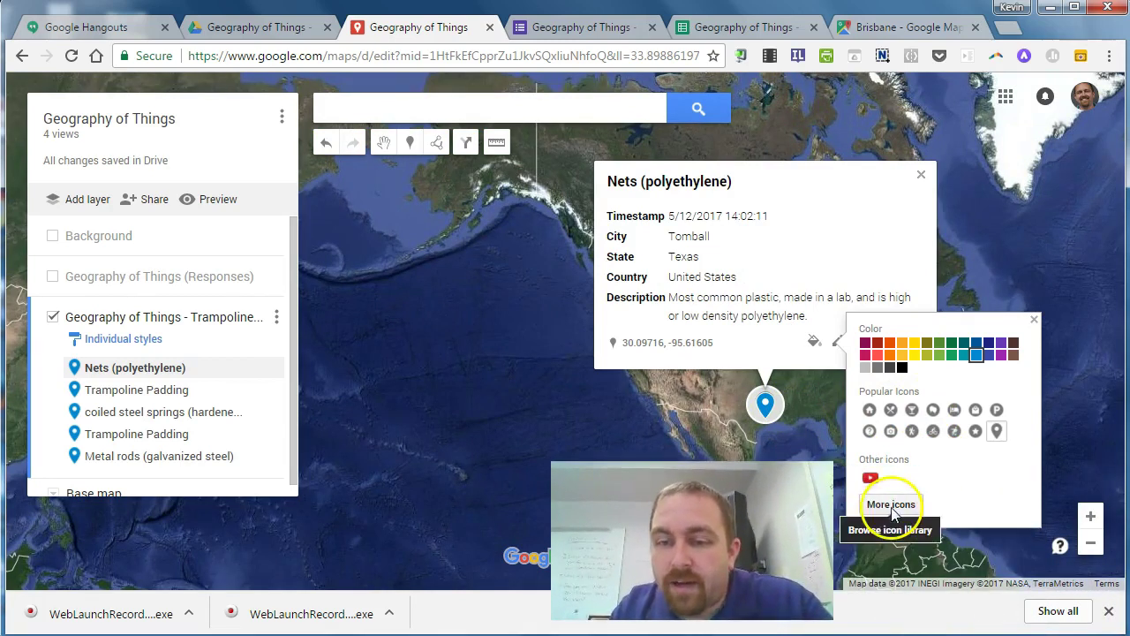
pyautogui.click(890, 505)
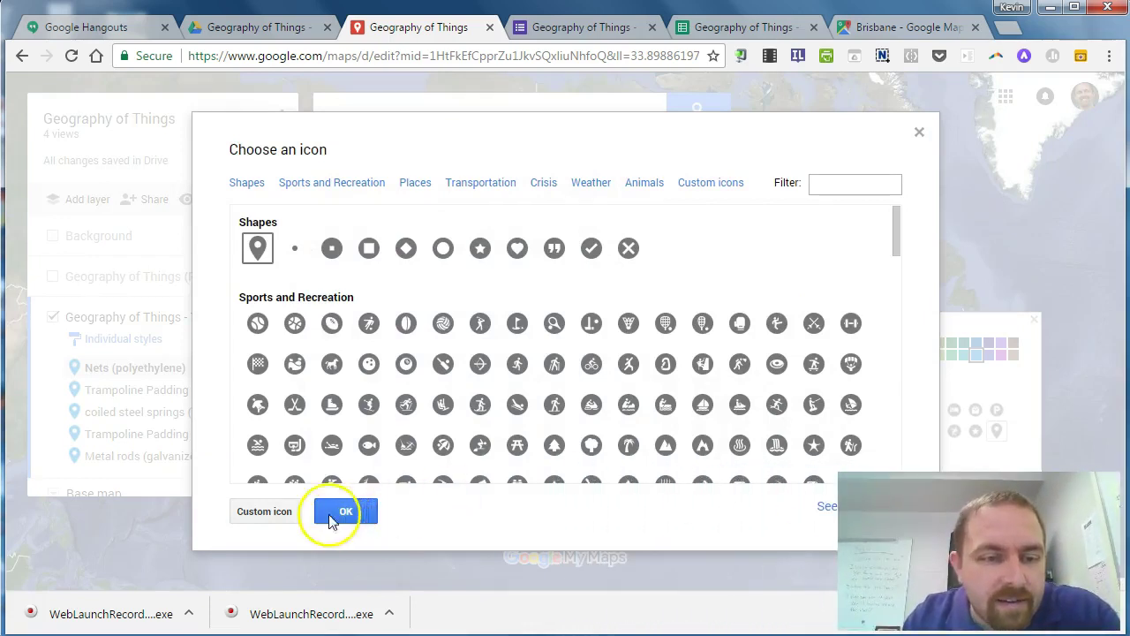
pyautogui.click(268, 512)
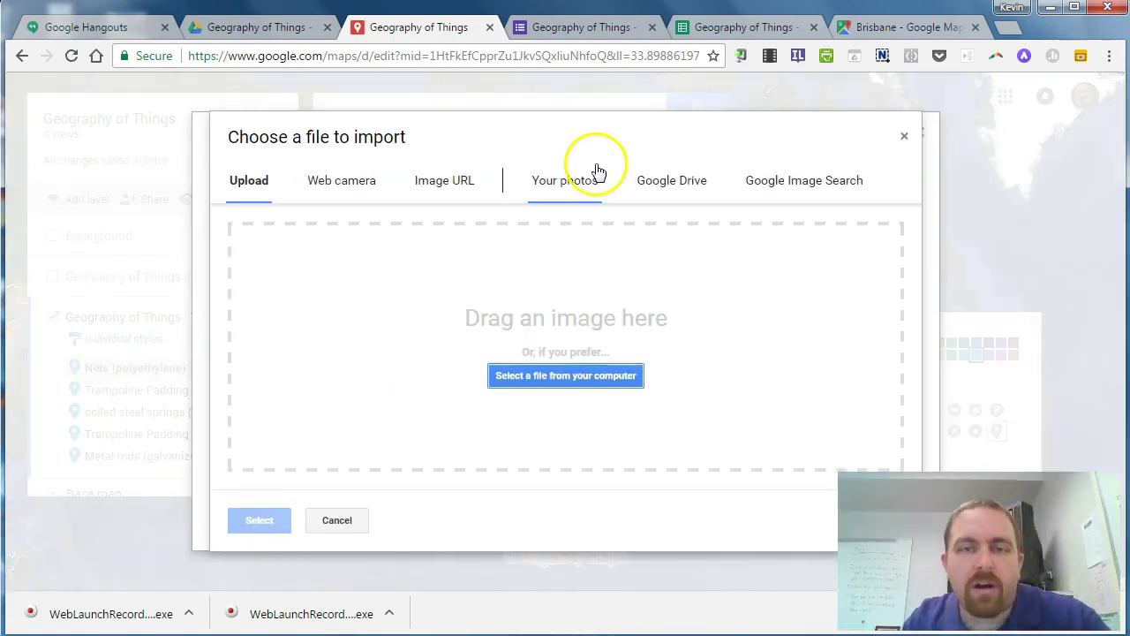
pyautogui.click(654, 183)
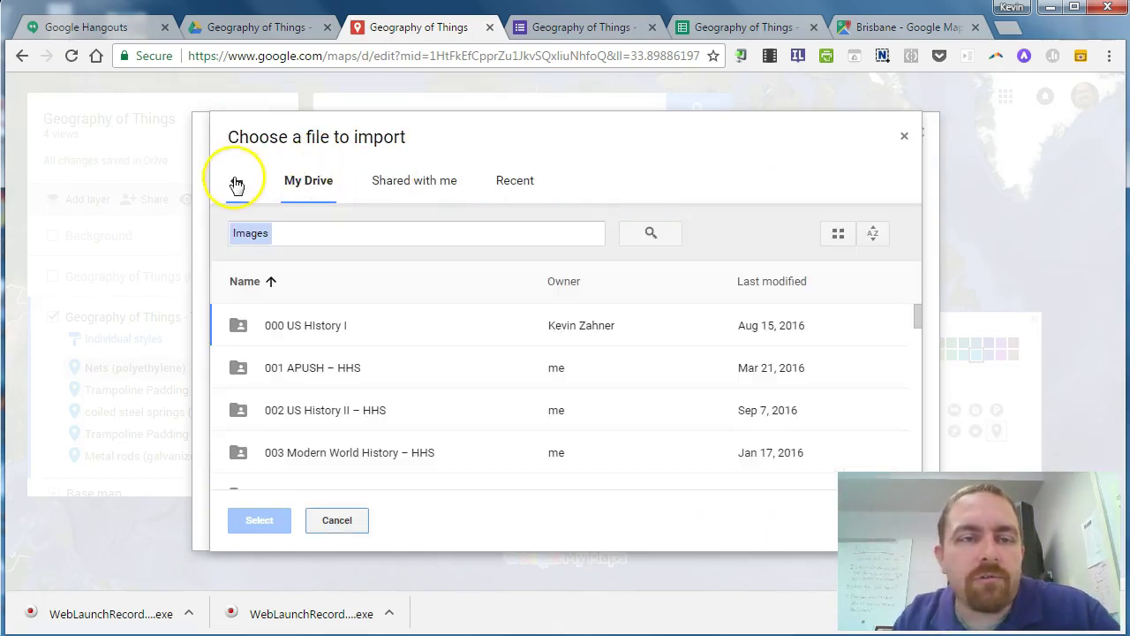
pyautogui.click(236, 181)
pyautogui.click(791, 187)
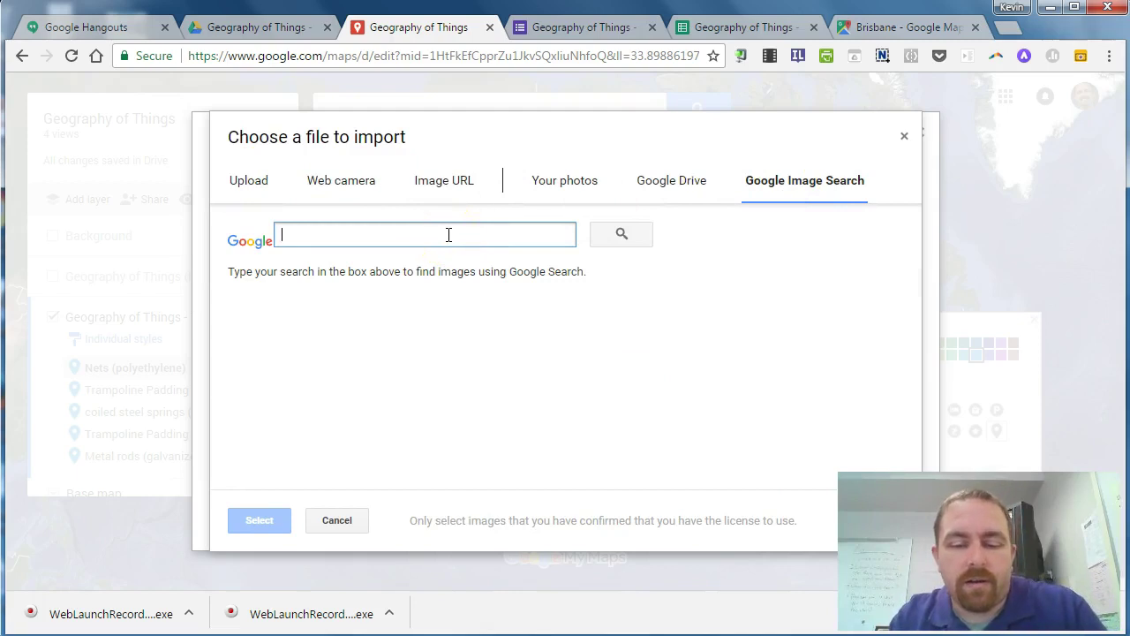
# Step: Search images for "polyethylene net", apply the dark netting picture on a blue background as the placemark's icon, and close its details
pyautogui.write('po')
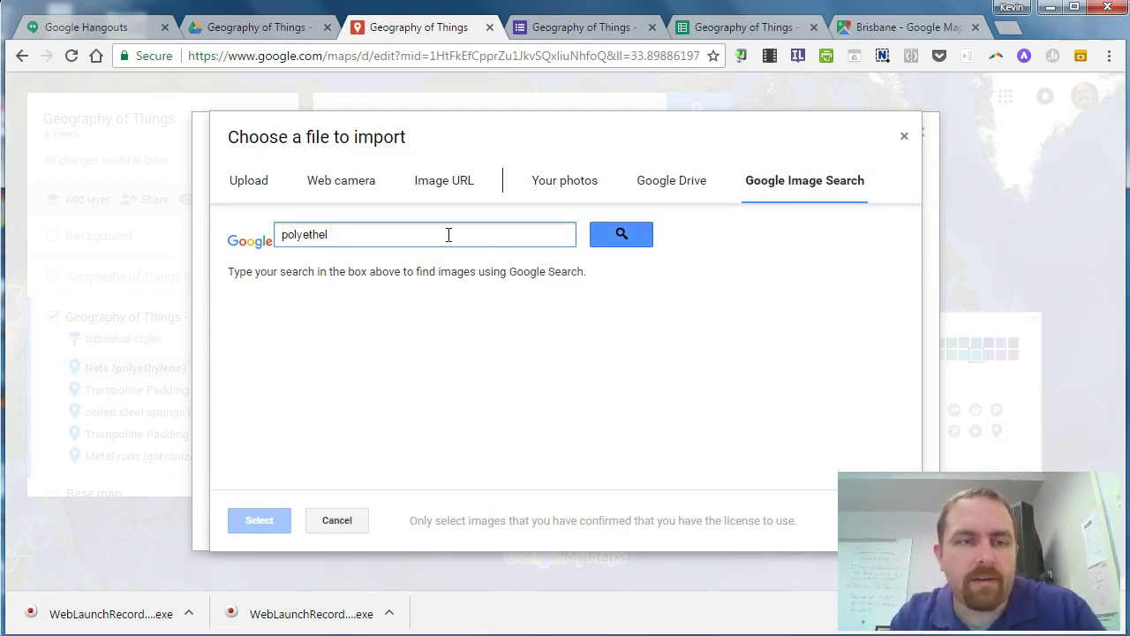
pyautogui.write('lyethylene net')
pyautogui.press('Return')
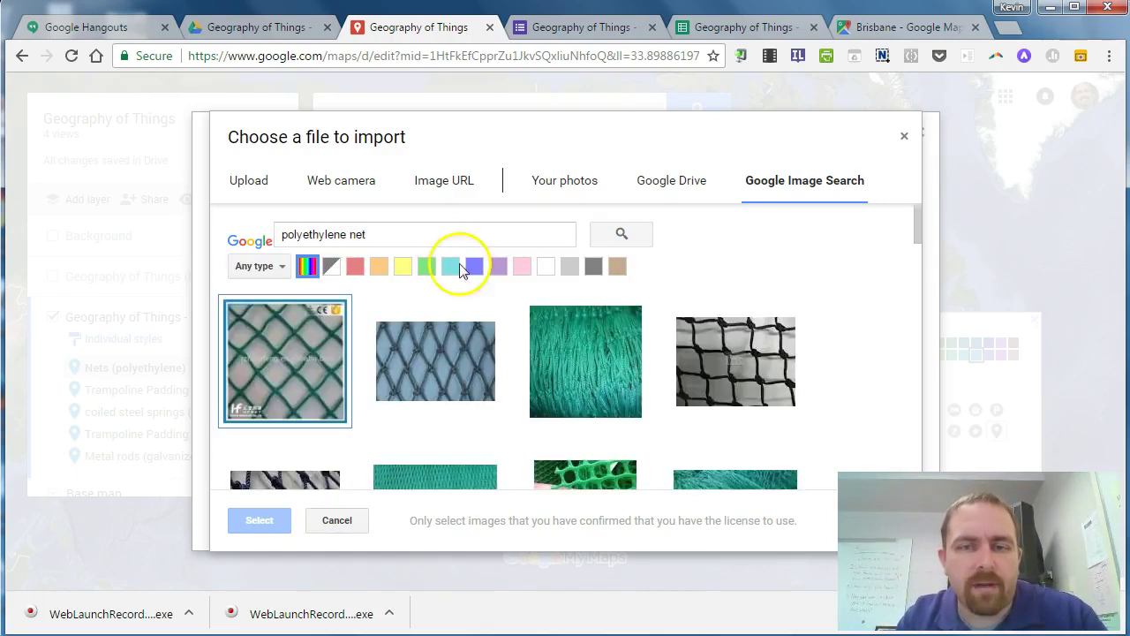
pyautogui.click(433, 348)
pyautogui.click(259, 519)
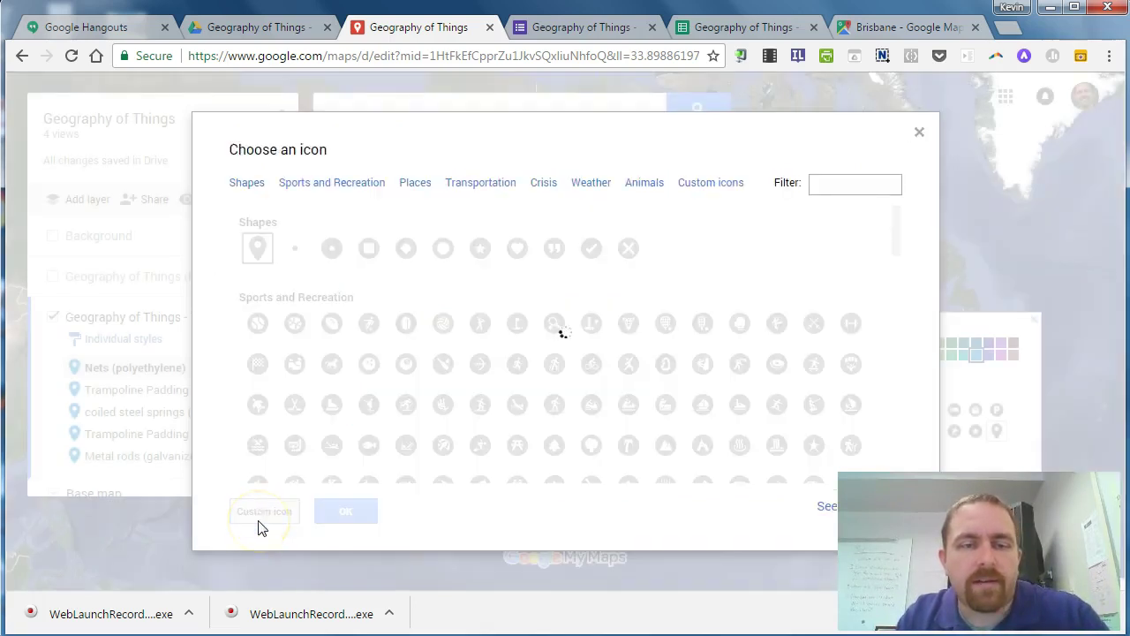
pyautogui.click(342, 508)
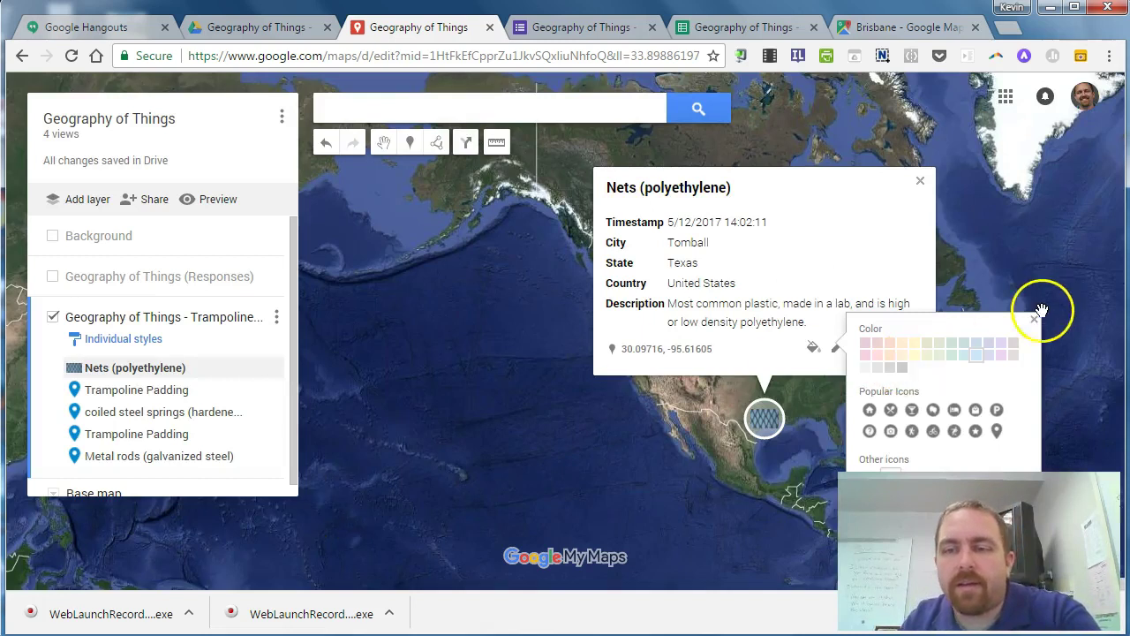
pyautogui.click(1034, 319)
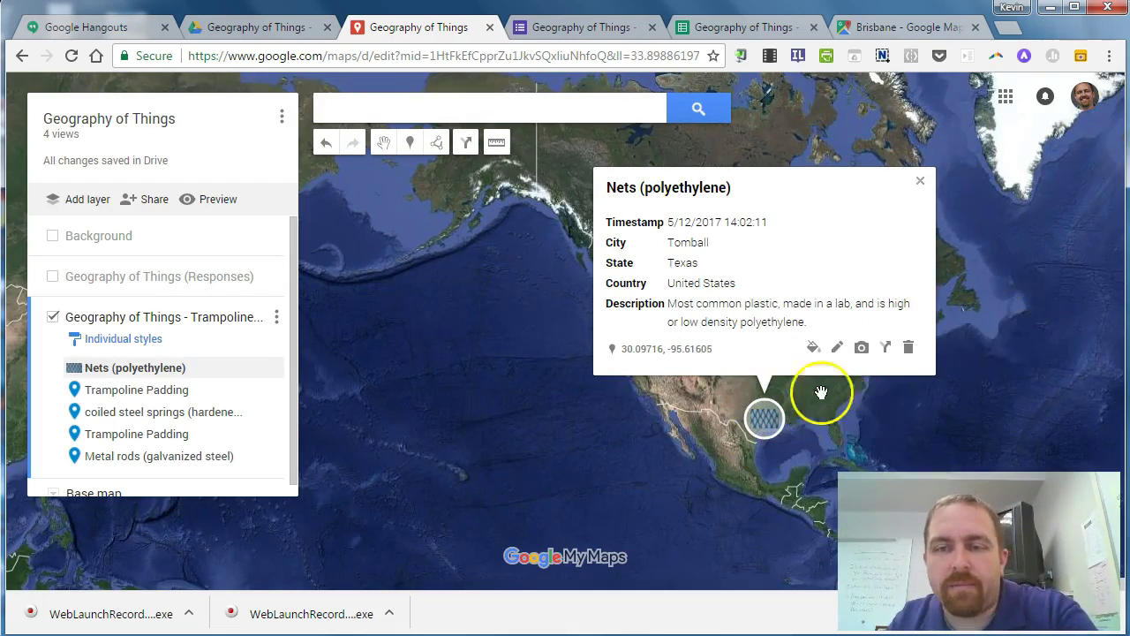
pyautogui.click(920, 180)
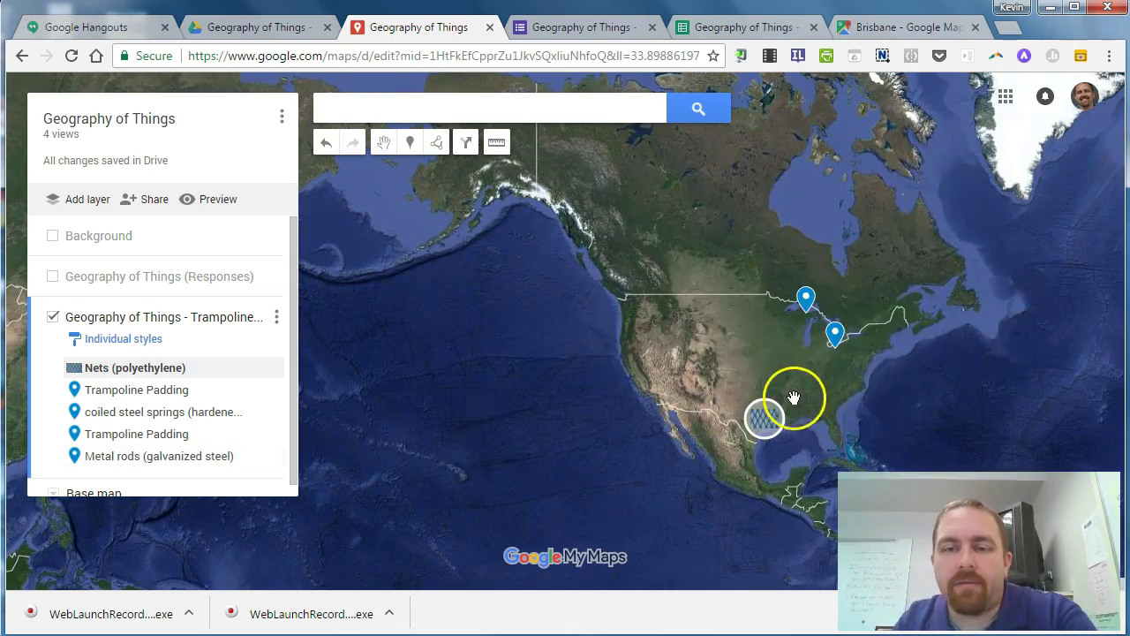
# Step: Show the "Geography of Things (Responses)" layer and view its markers across the eastern United States
pyautogui.moveTo(830, 405); pyautogui.dragTo(651, 371)
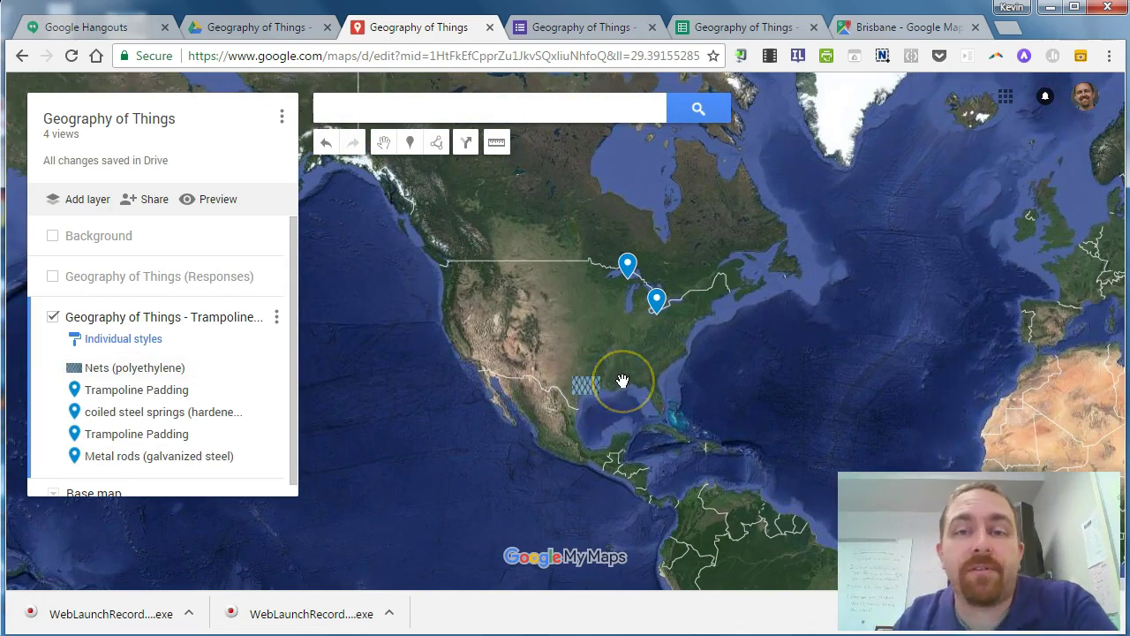
pyautogui.click(53, 279)
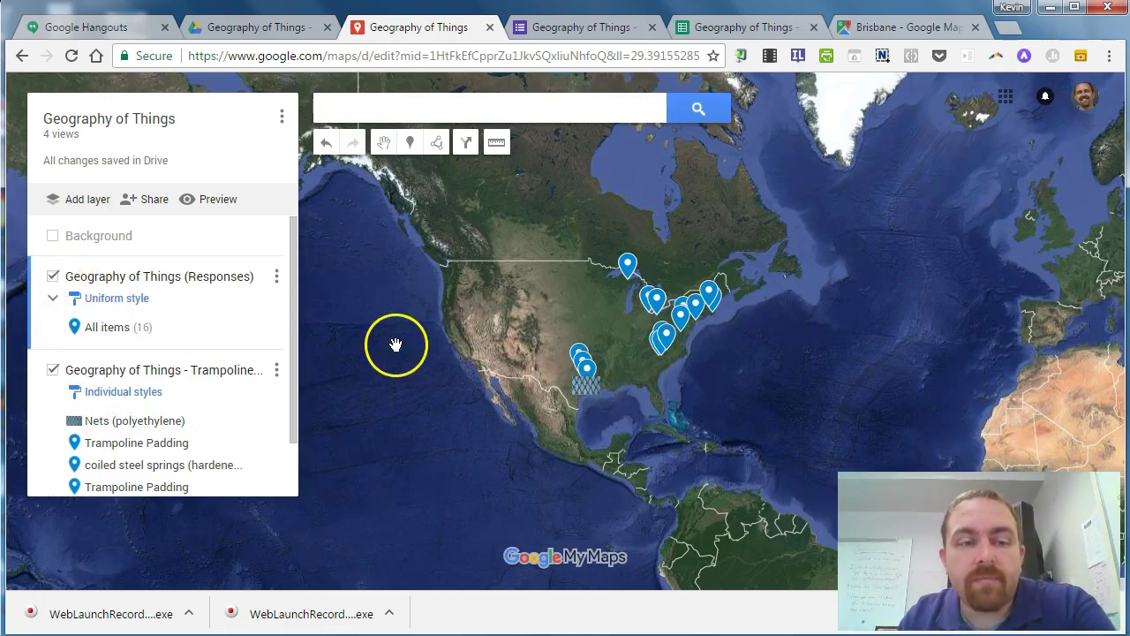
pyautogui.moveTo(530, 346); pyautogui.dragTo(512, 374)
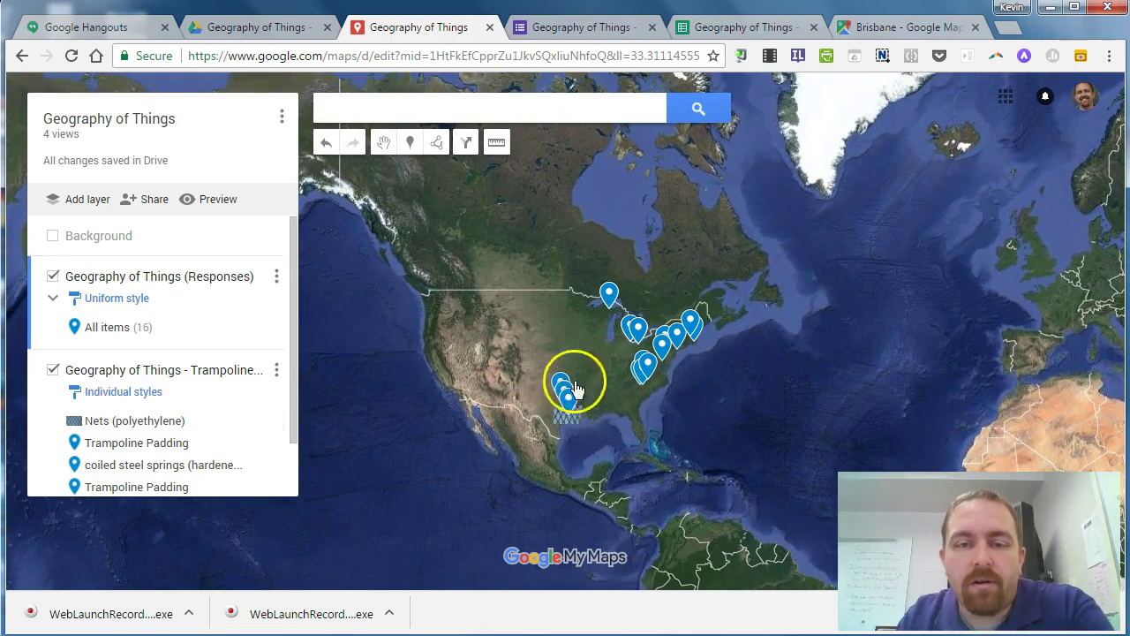
pyautogui.scroll(1, 607, 398)
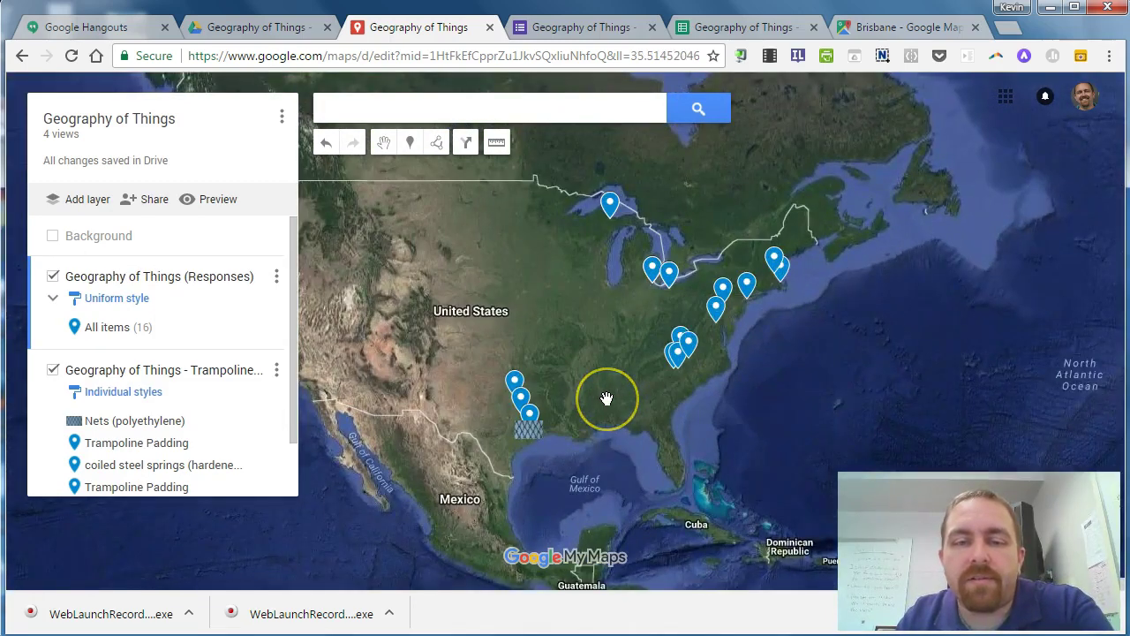
pyautogui.scroll(1, 606, 398)
pyautogui.moveTo(698, 308); pyautogui.dragTo(674, 346)
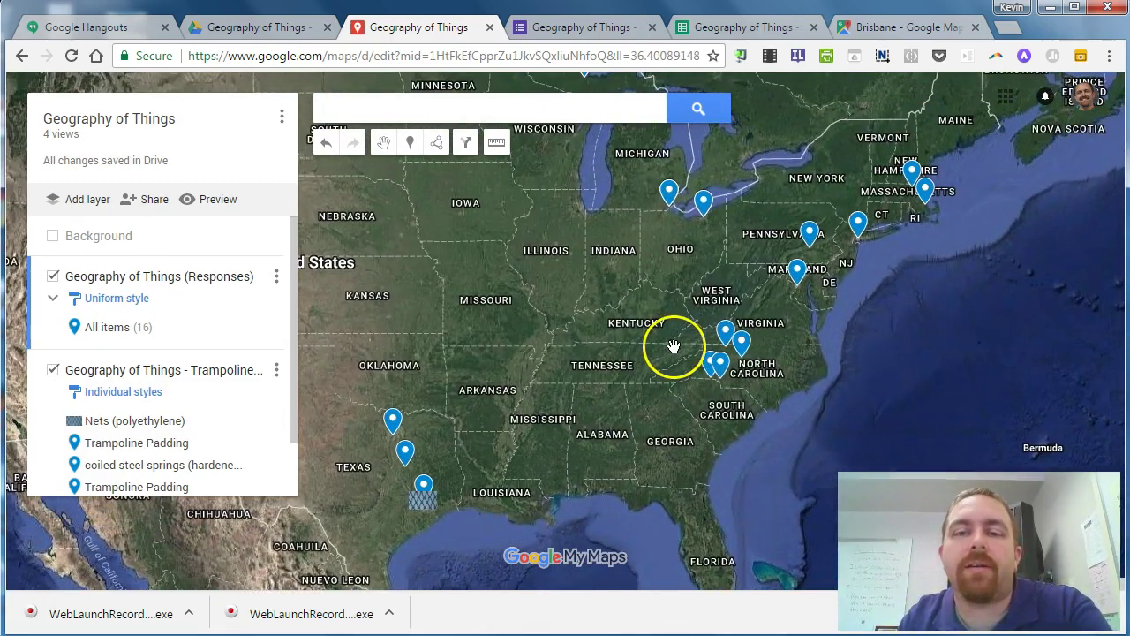
# Step: Open the details of the Metal rods (galvanized steel) placemark at Cleveland and view its image import dialog
pyautogui.click(703, 210)
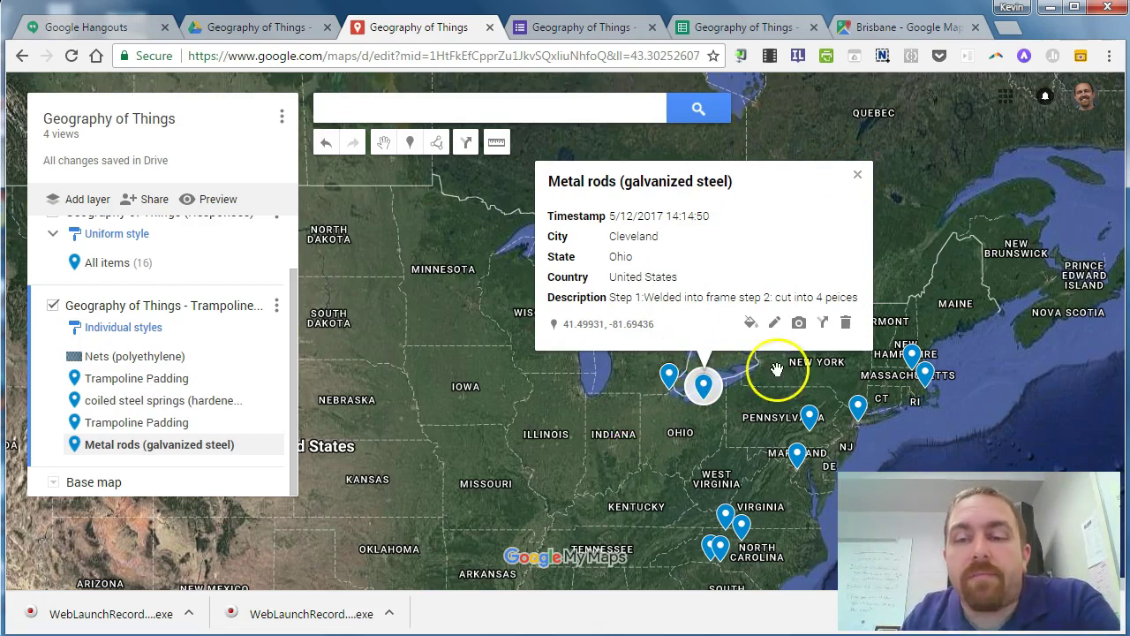
pyautogui.click(798, 324)
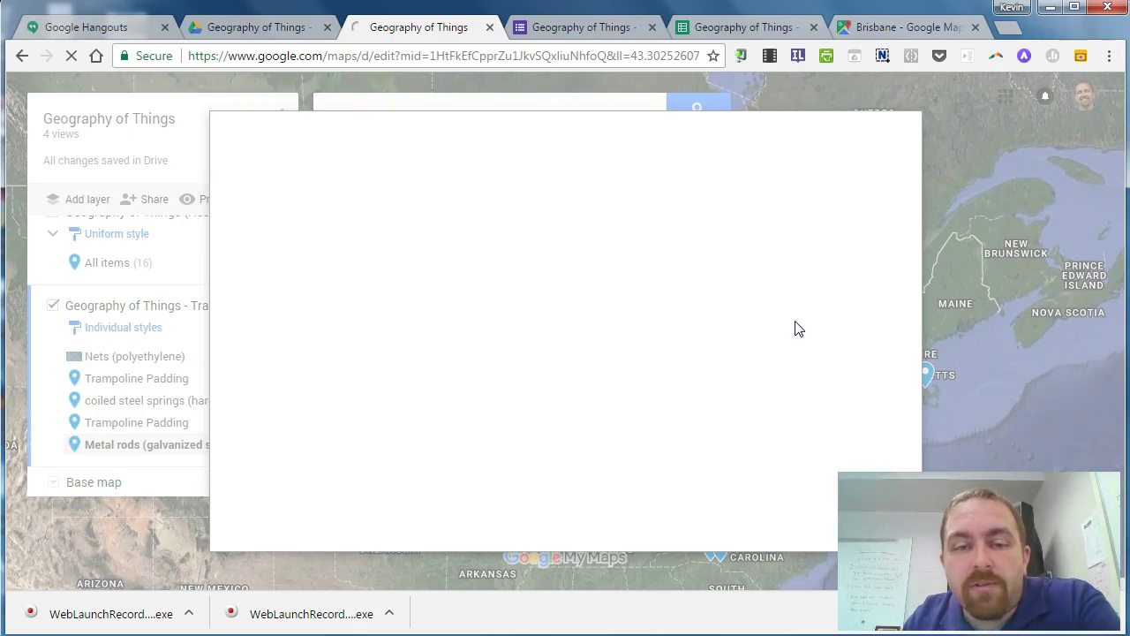
pyautogui.click(903, 135)
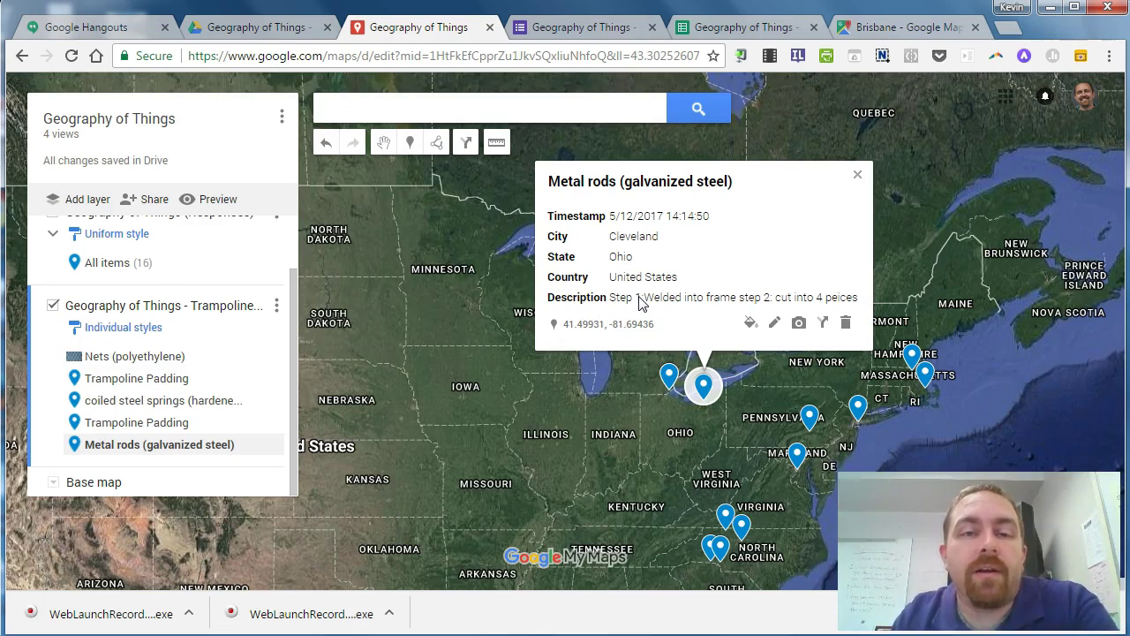
pyautogui.moveTo(291, 325); pyautogui.dragTo(291, 225)
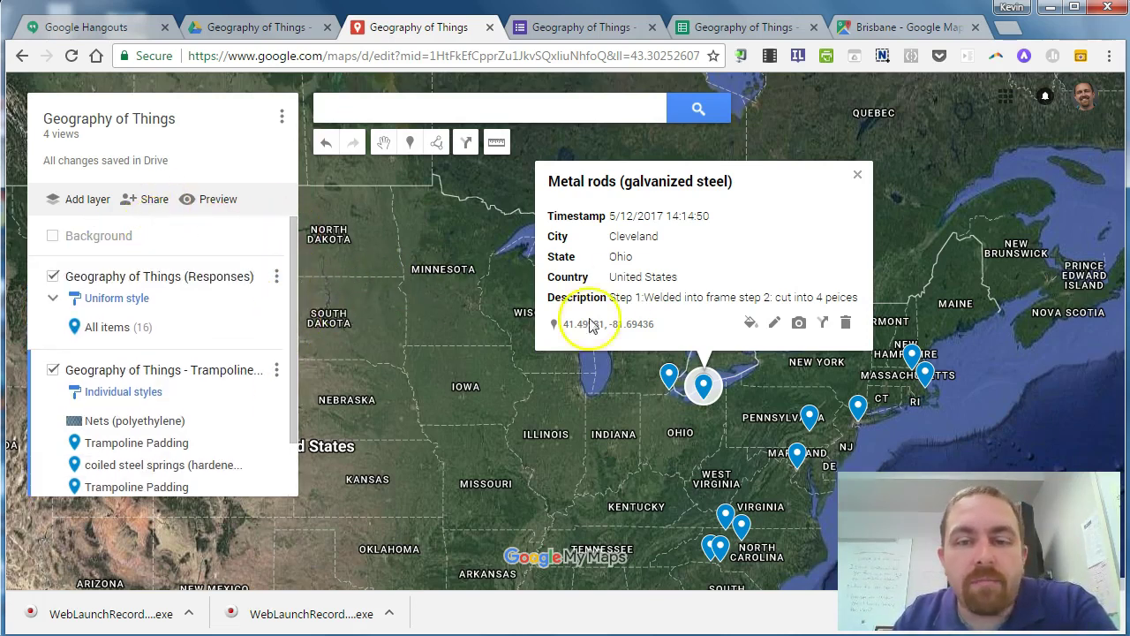
pyautogui.click(776, 326)
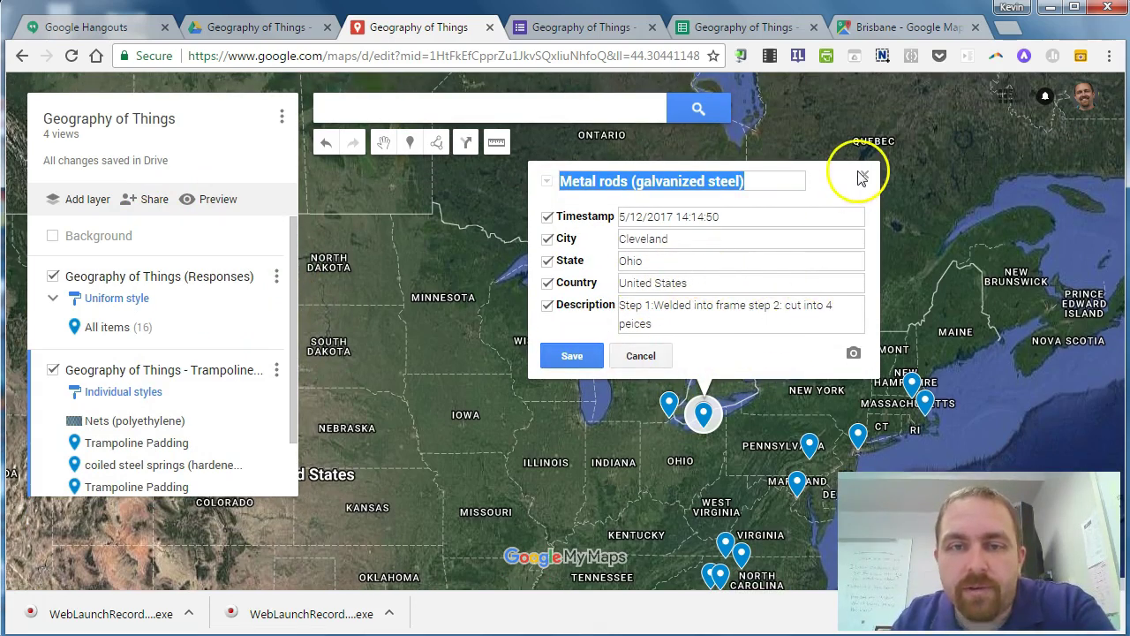
pyautogui.click(548, 181)
pyautogui.click(548, 185)
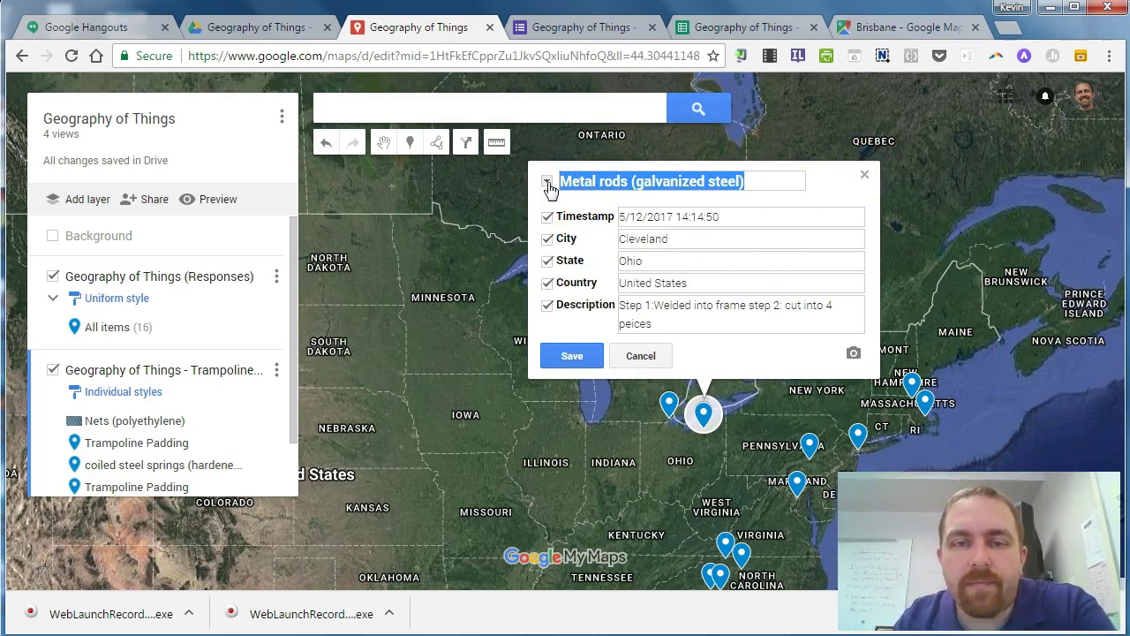
pyautogui.click(864, 174)
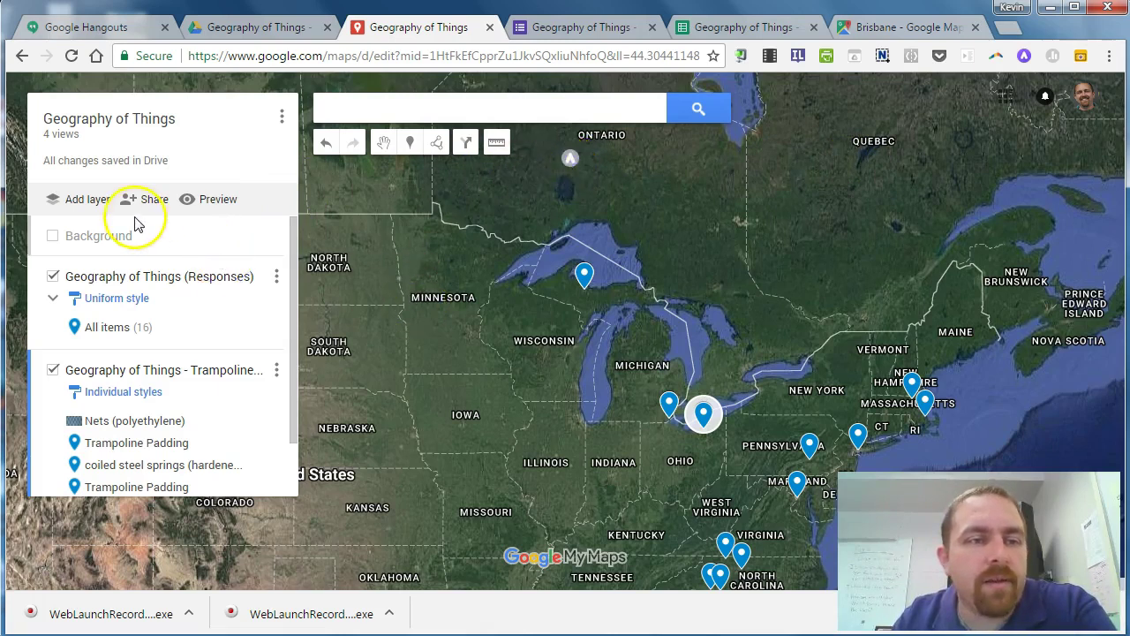
# Step: Open the data table of the "Geography of Things (Responses)" layer and check the column options for City
pyautogui.click(277, 282)
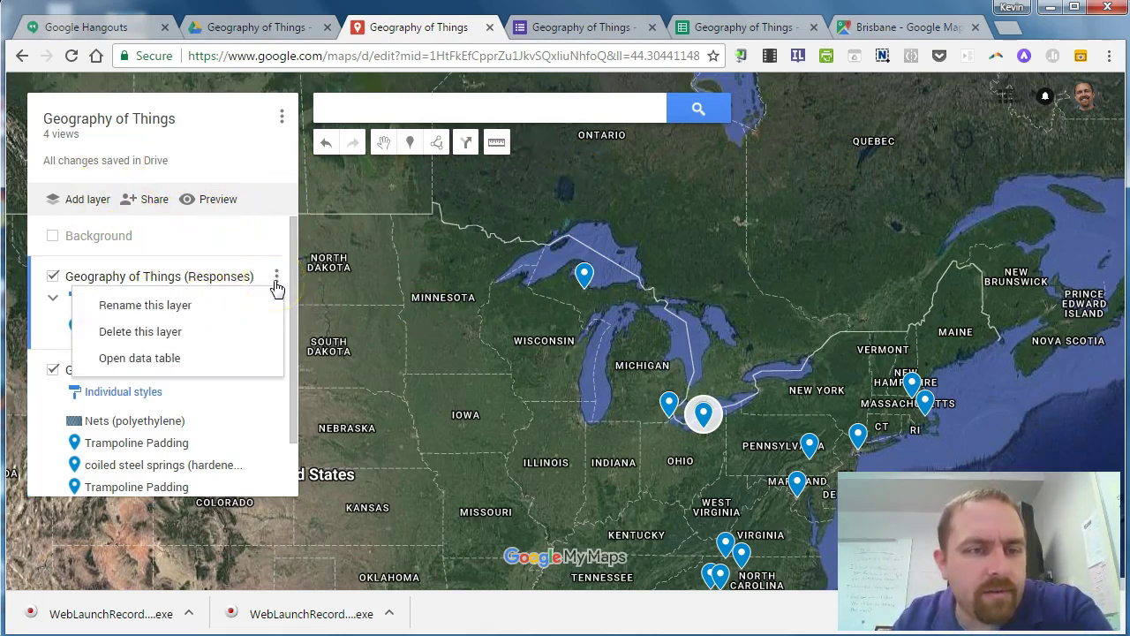
pyautogui.click(164, 359)
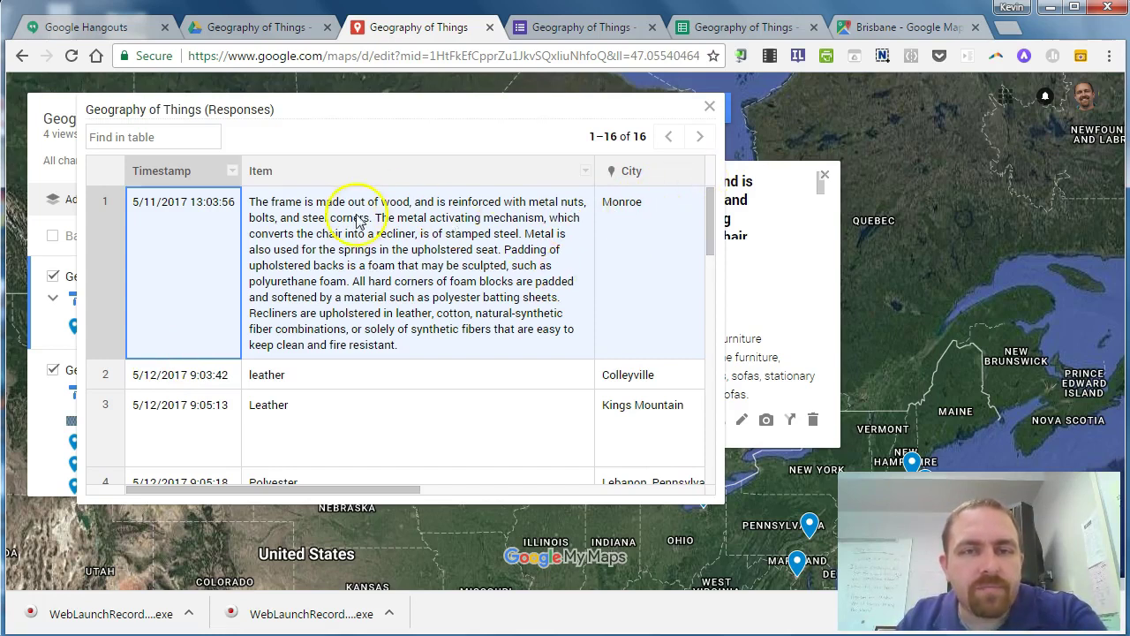
pyautogui.click(666, 171)
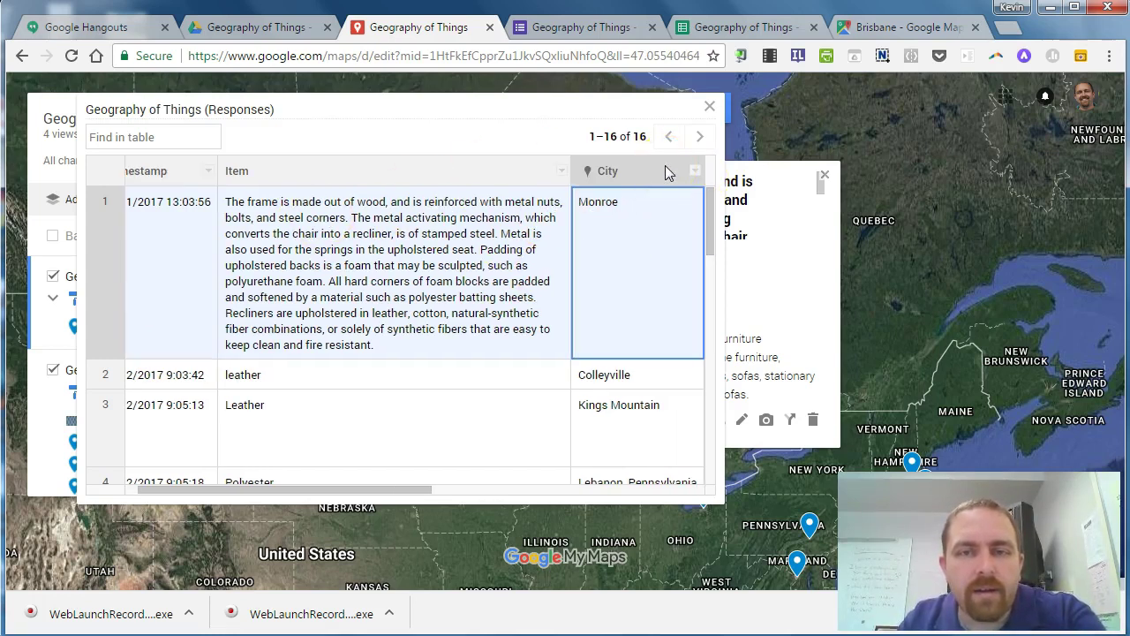
pyautogui.rightClick(666, 172)
pyautogui.click(654, 172)
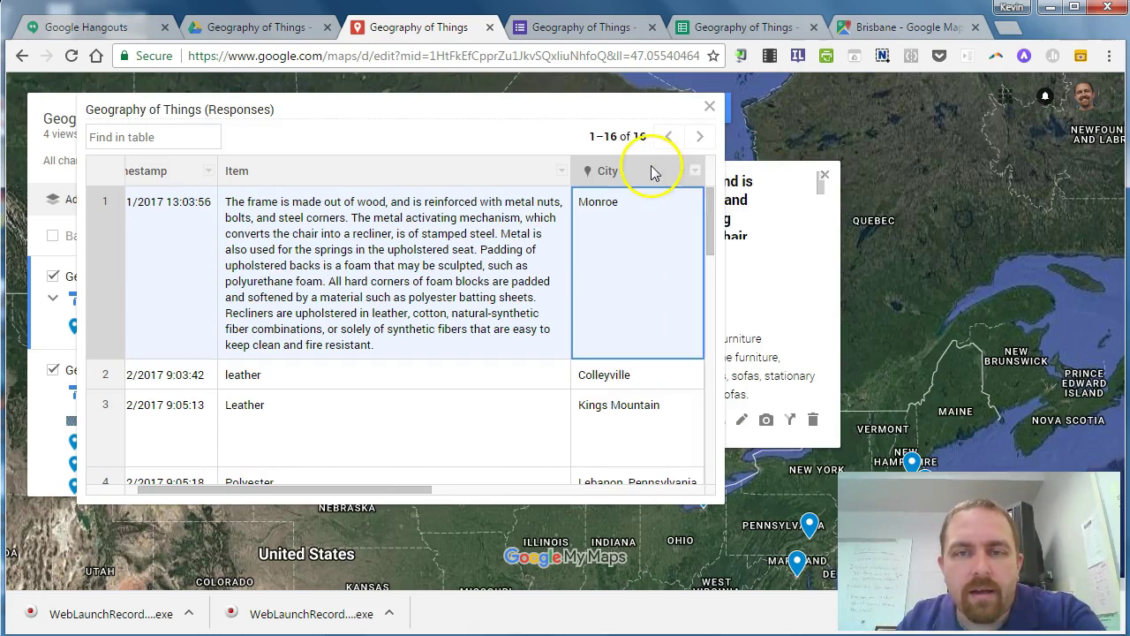
pyautogui.click(696, 173)
pyautogui.click(724, 289)
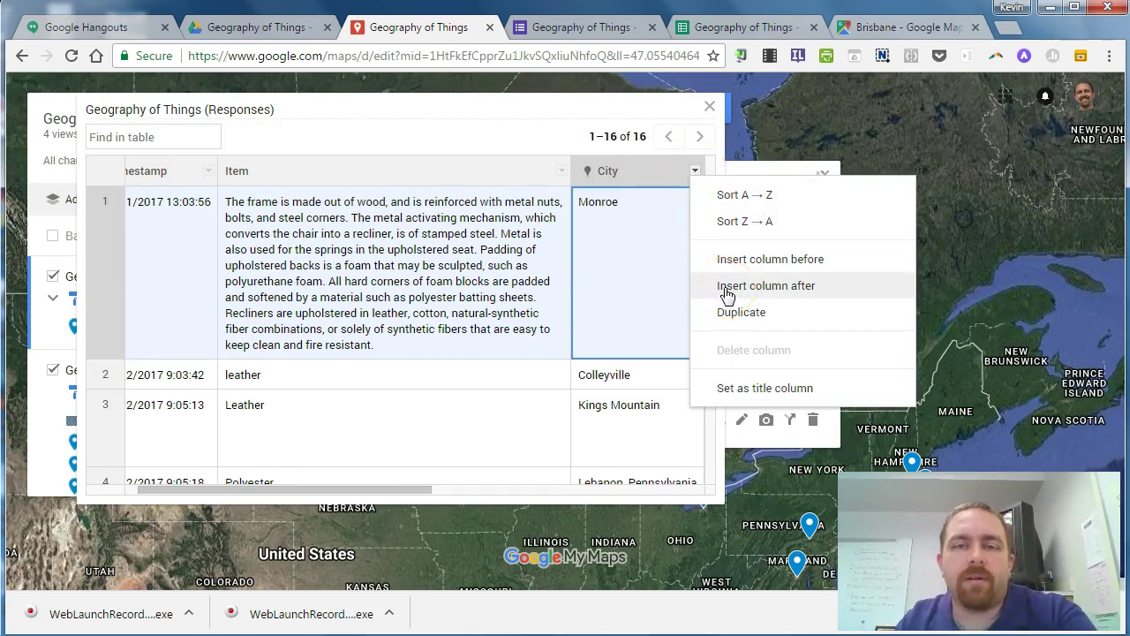
pyautogui.click(492, 265)
# Step: Insert a text column named "Image Source:" after the Description column in the responses data table
pyautogui.hscroll(5, 472, 322)
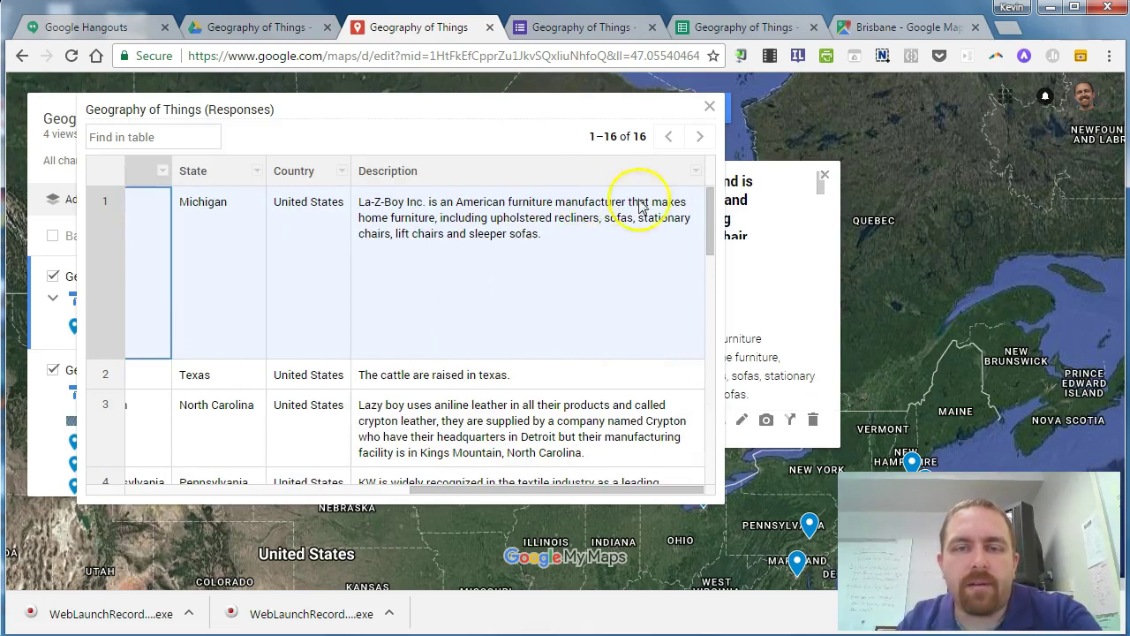
pyautogui.click(696, 172)
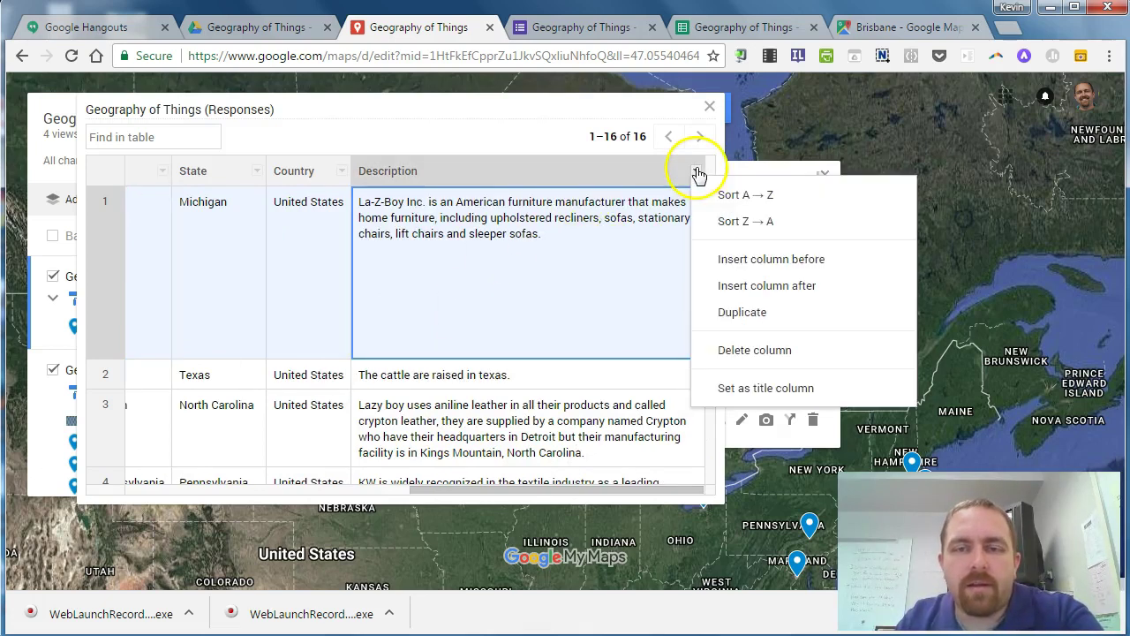
pyautogui.click(759, 288)
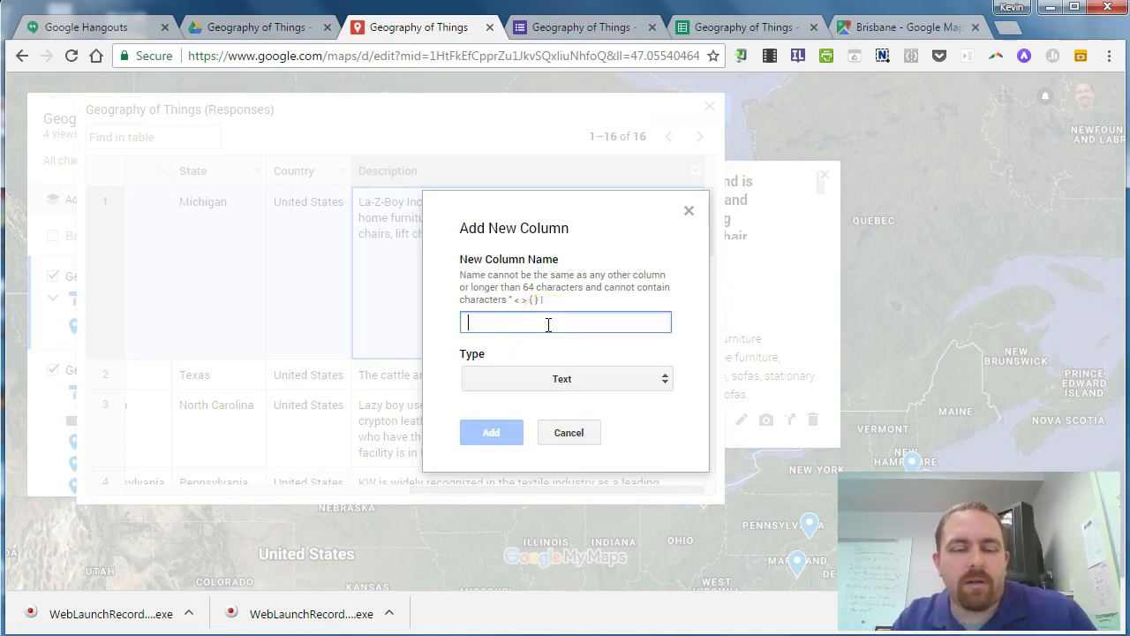
pyautogui.write('im')
pyautogui.press('BackSpace')
pyautogui.press('BackSpace')
pyautogui.press('BackSpace')
pyautogui.press('BackSpace')
pyautogui.write('Image Source:')
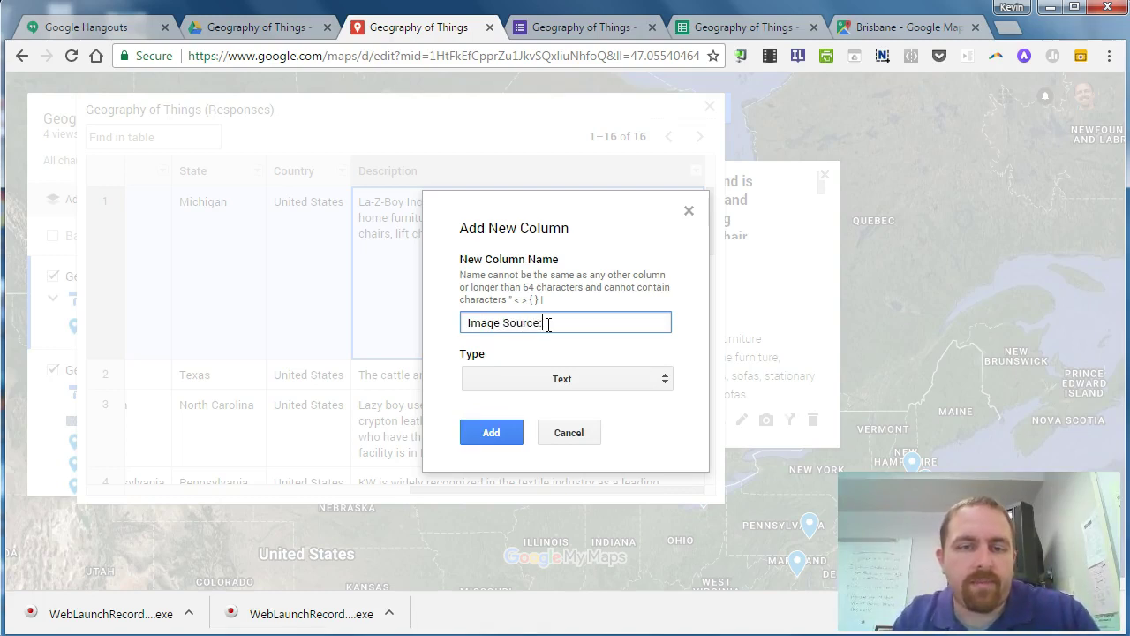
pyautogui.click(491, 433)
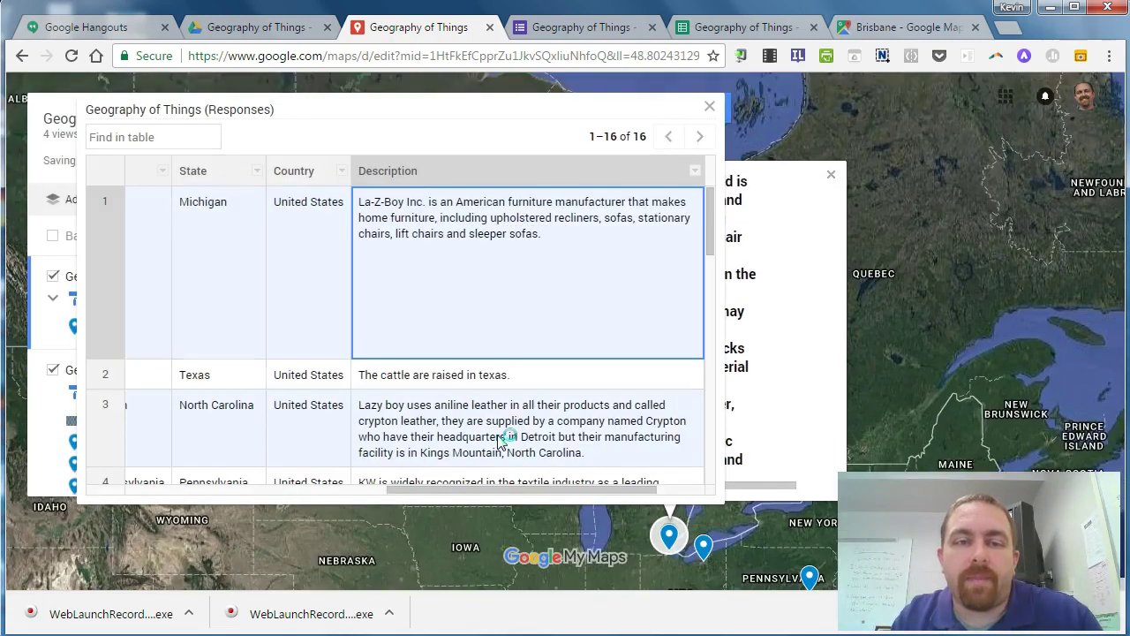
# Step: Close the data table and check the Metal rods (galvanized steel) and Wood/Plywood (Yellow Birch) placemark details for the Image Source field
pyautogui.click(709, 106)
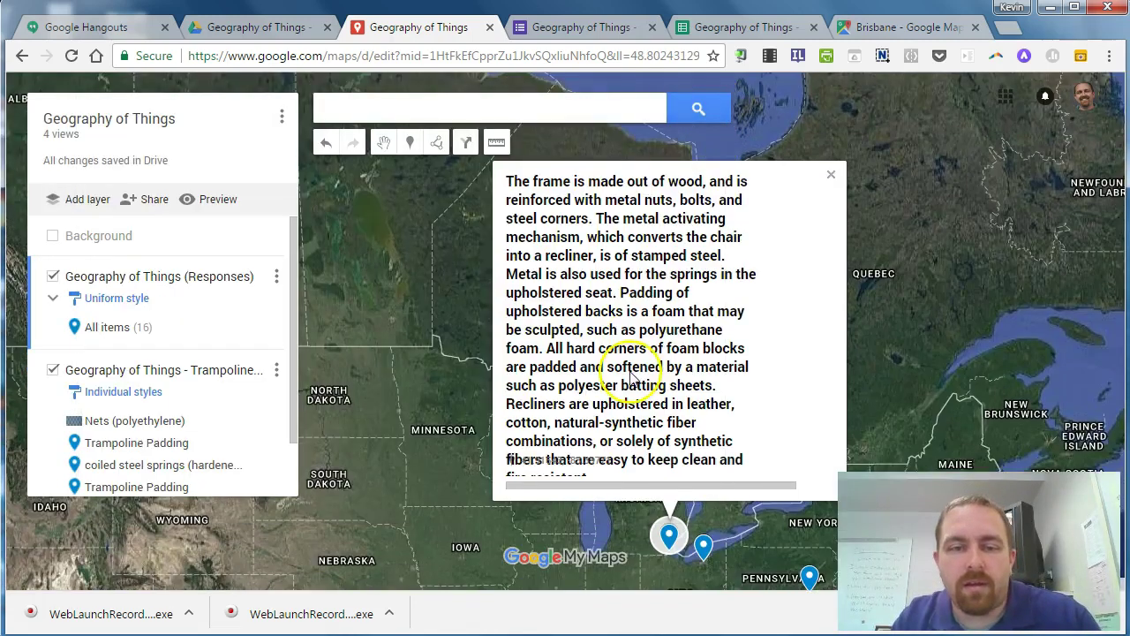
pyautogui.click(830, 174)
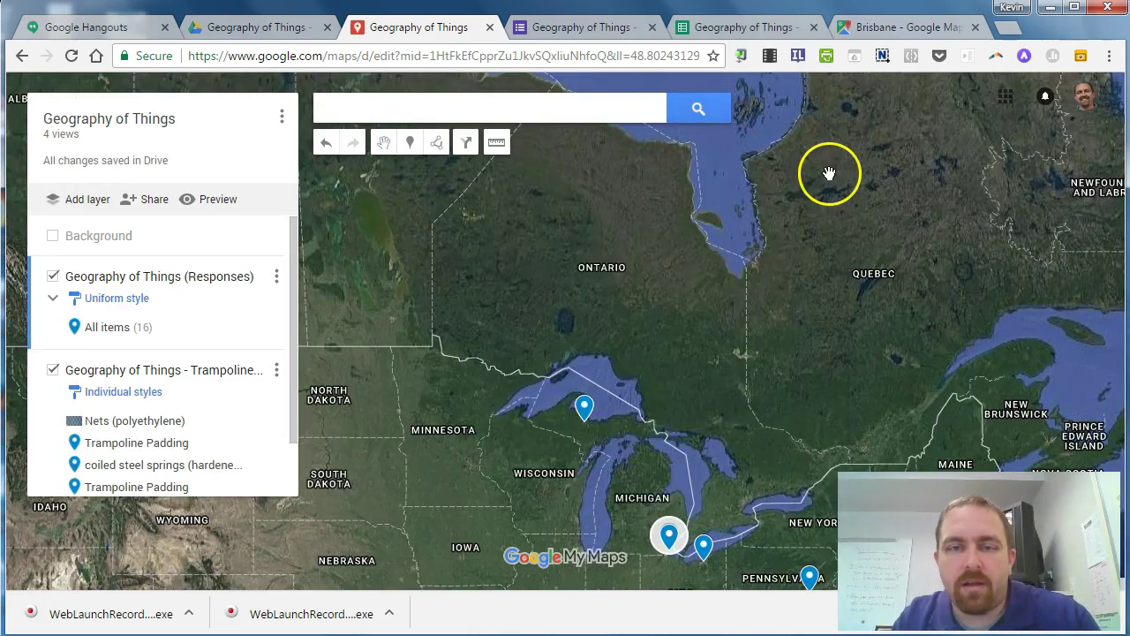
pyautogui.click(700, 549)
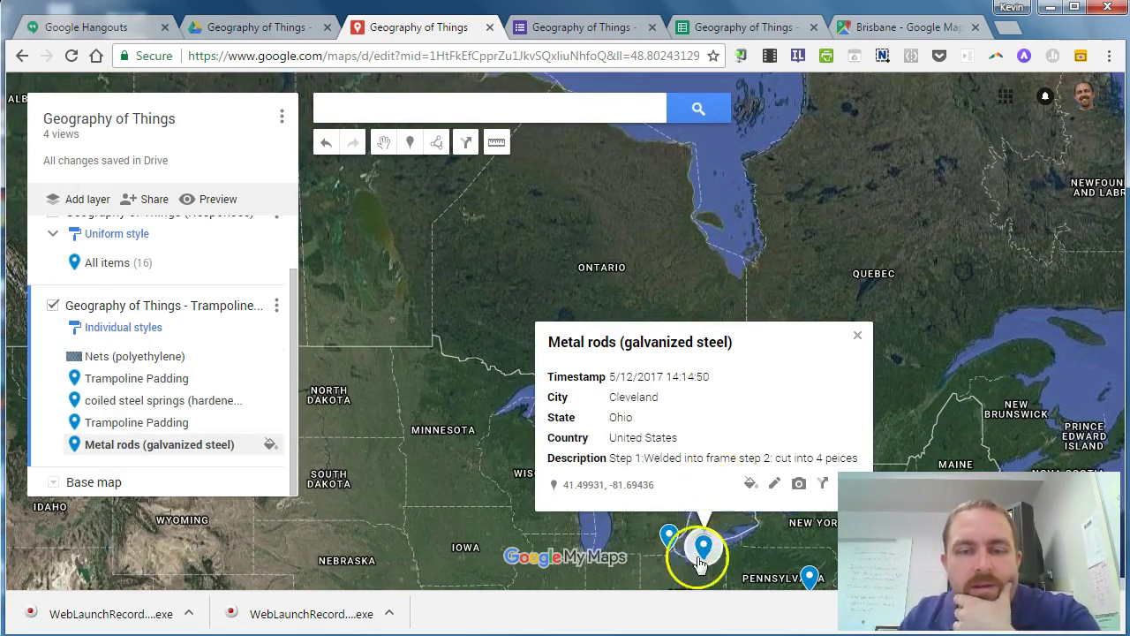
pyautogui.click(666, 536)
pyautogui.scroll(-1, 783, 323)
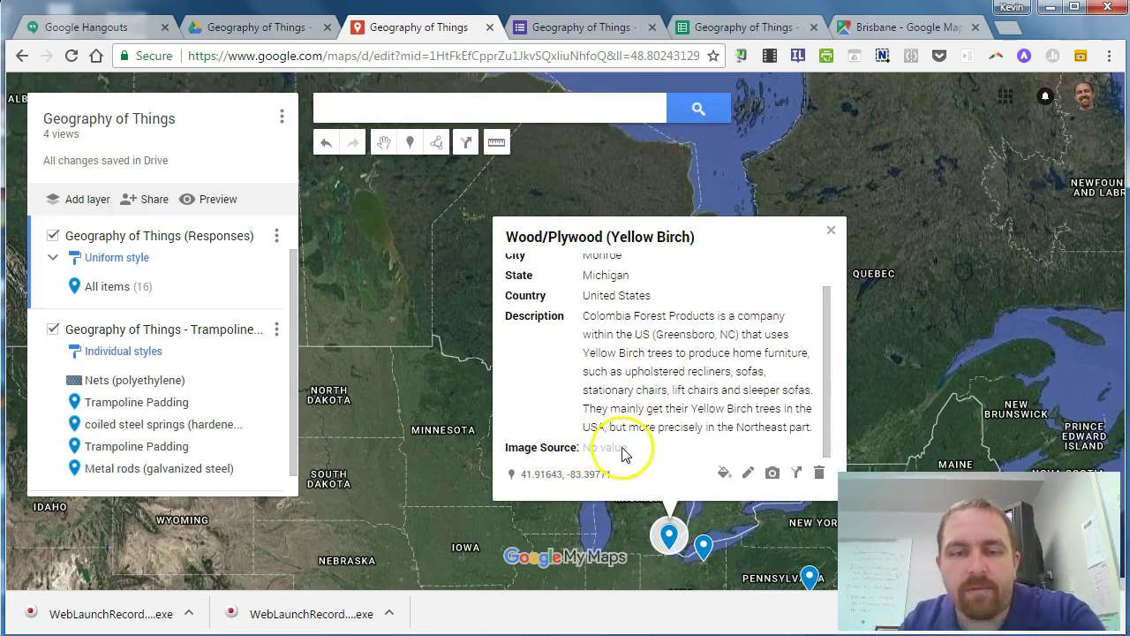
# Step: Open the Wood/Plywood (Yellow Birch) placemark for editing, view its Image Source field, and close the placemark without entering a value
pyautogui.rightClick(748, 471)
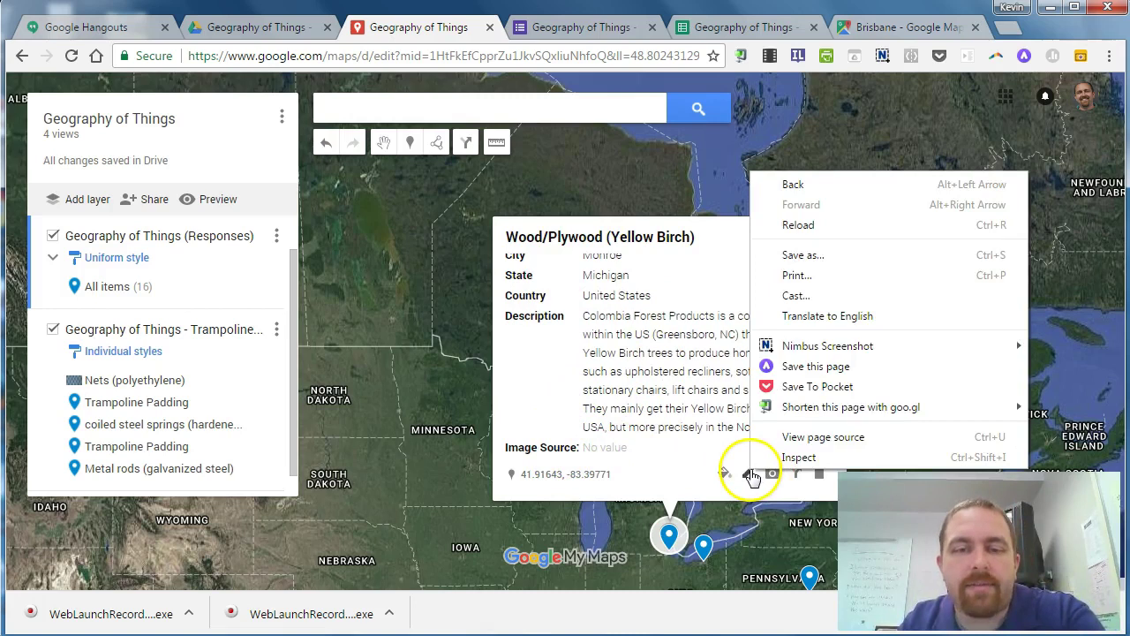
pyautogui.click(749, 473)
pyautogui.scroll(-3, 634, 369)
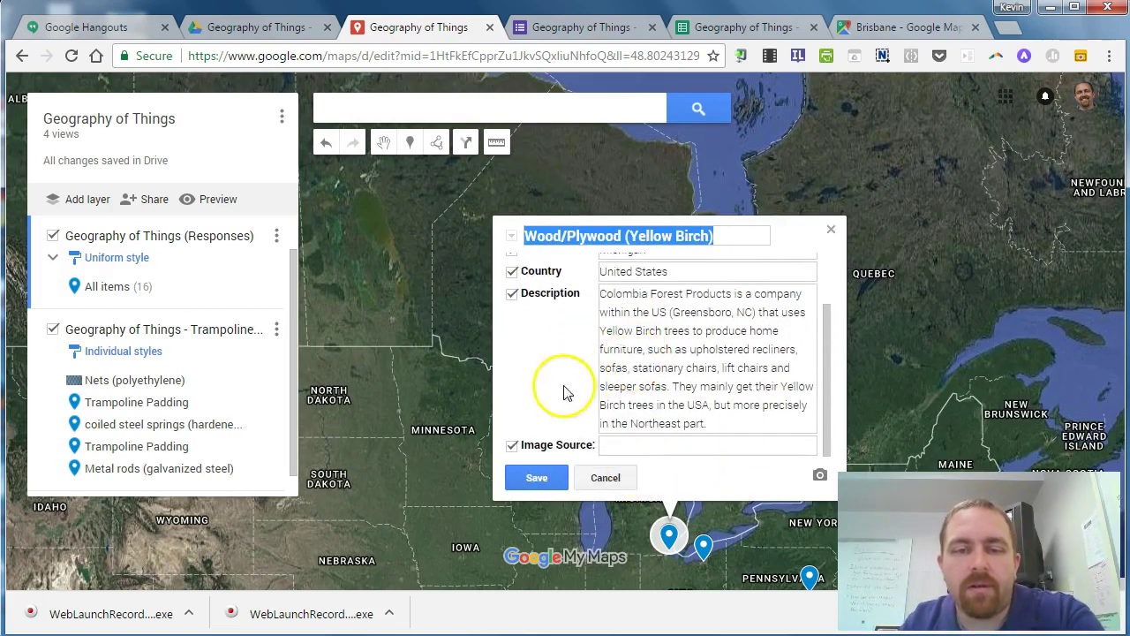
pyautogui.click(618, 450)
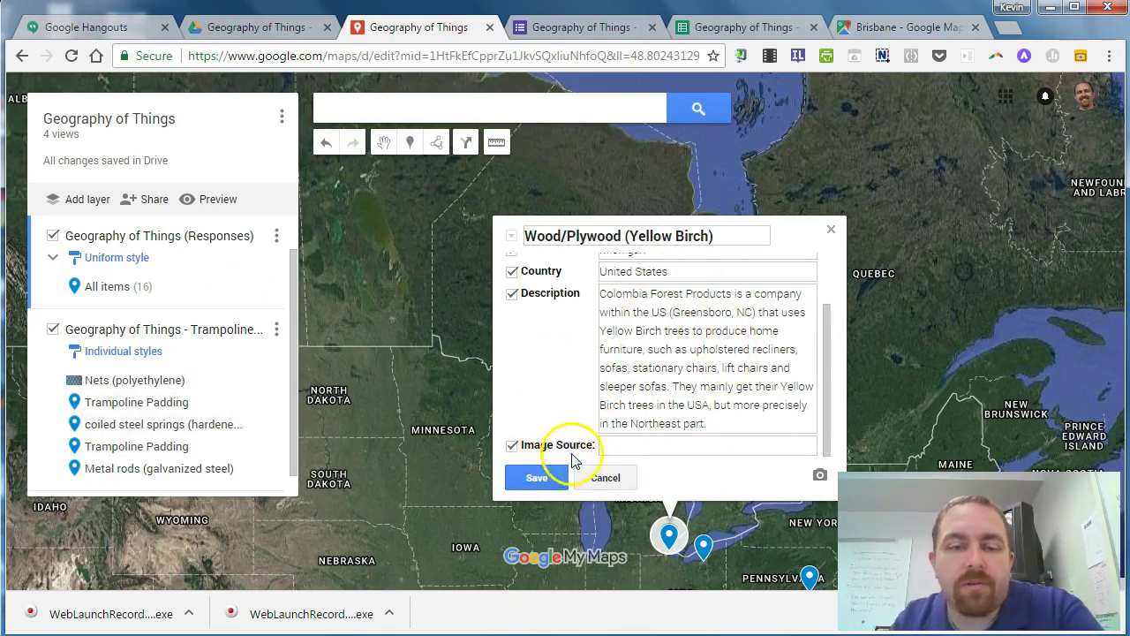
pyautogui.click(831, 235)
# Step: View the placemarks of both layers across the whole United States
pyautogui.moveTo(787, 374); pyautogui.dragTo(736, 166)
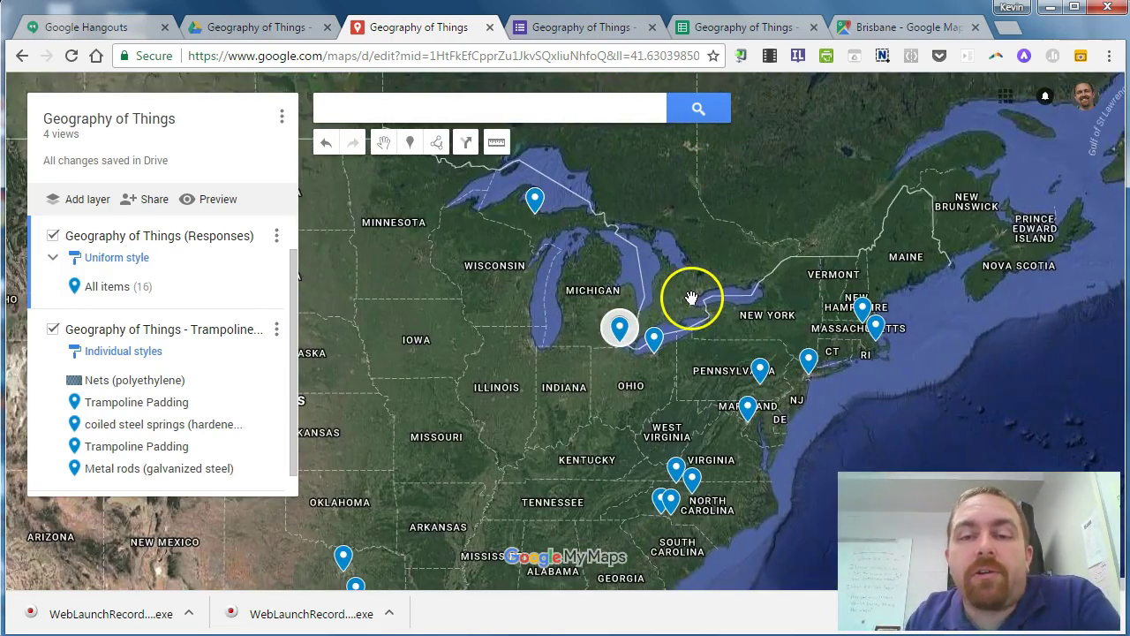
pyautogui.scroll(-1, 689, 298)
pyautogui.moveTo(575, 341); pyautogui.dragTo(671, 332)
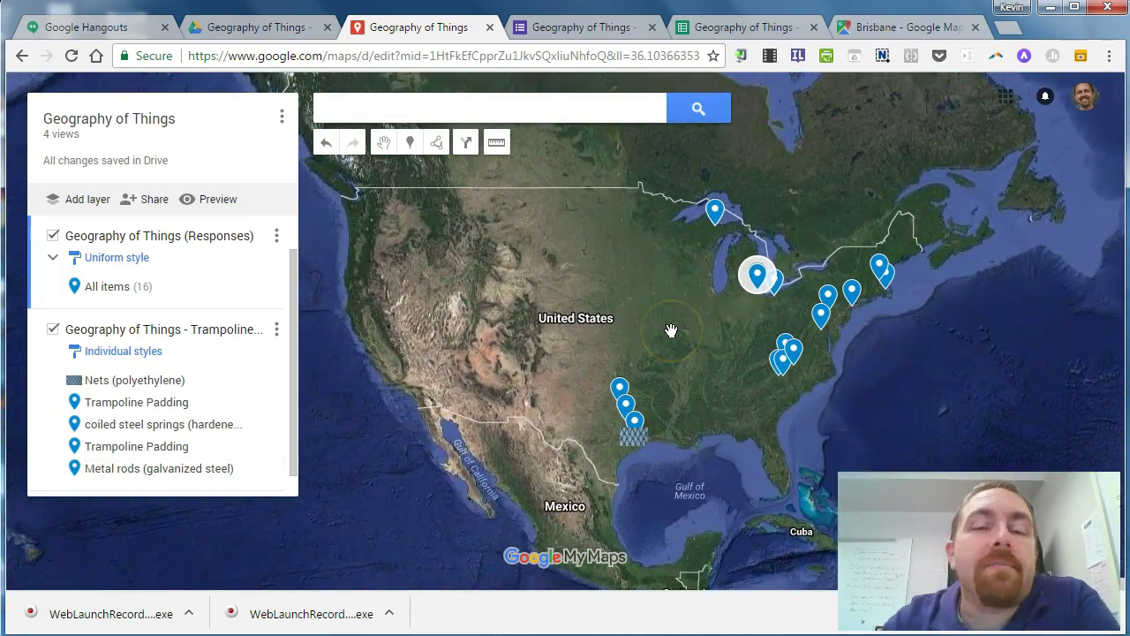